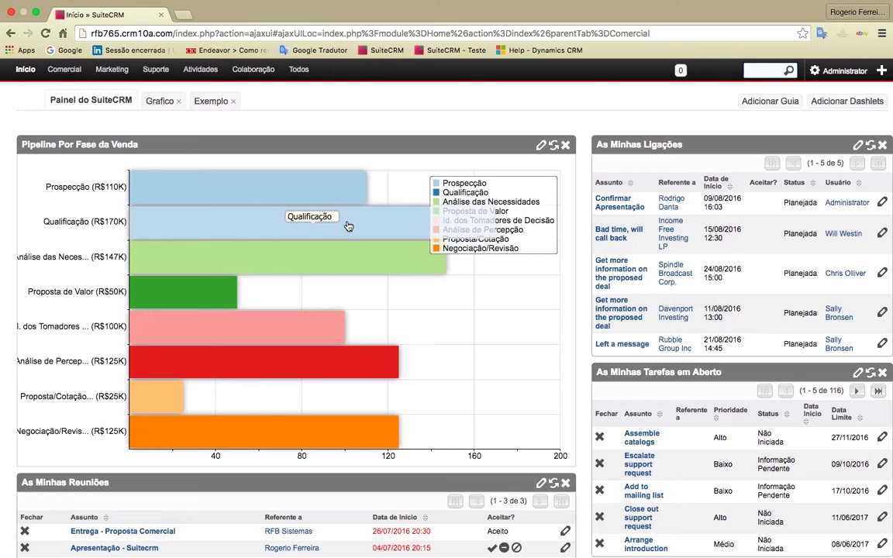
# Step: Open Comercial > Potenciais and clear the Nome filter to list all 206 leads
pyautogui.moveTo(74, 73)
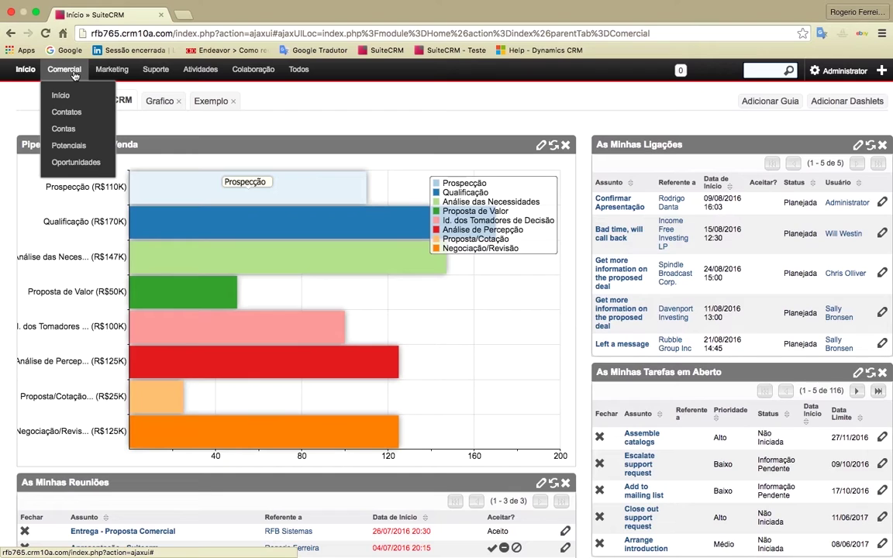
pyautogui.click(75, 75)
pyautogui.click(74, 75)
pyautogui.click(92, 147)
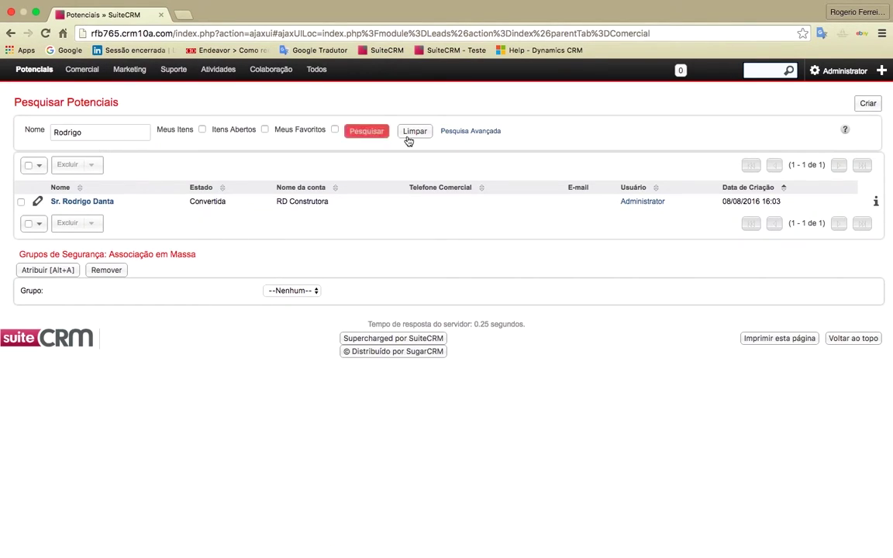
pyautogui.click(418, 133)
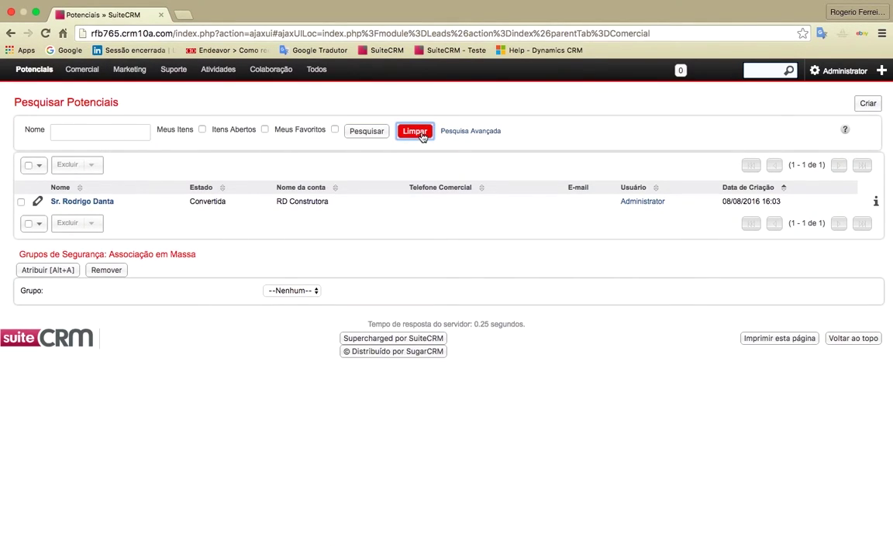
pyautogui.click(380, 136)
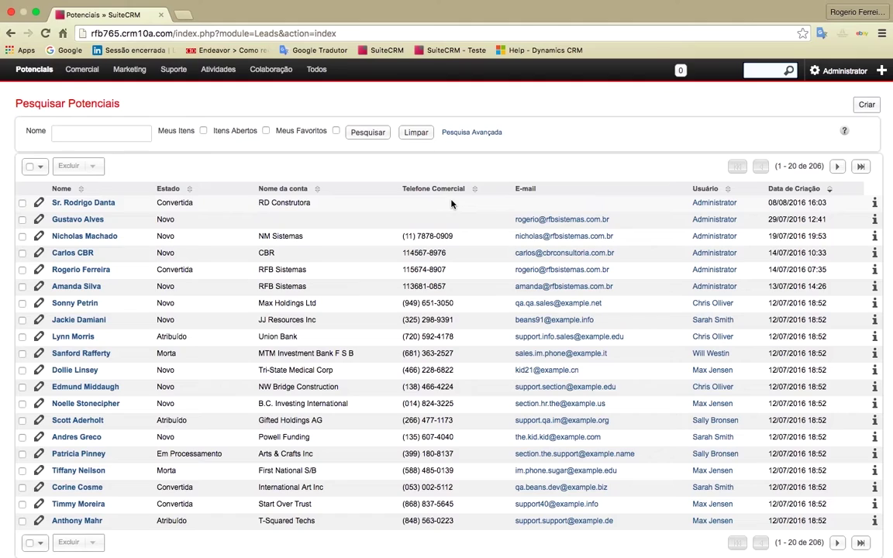
# Step: Enter the business phone number for the first lead, RD Construtora, inline in the list
pyautogui.doubleClick(423, 208)
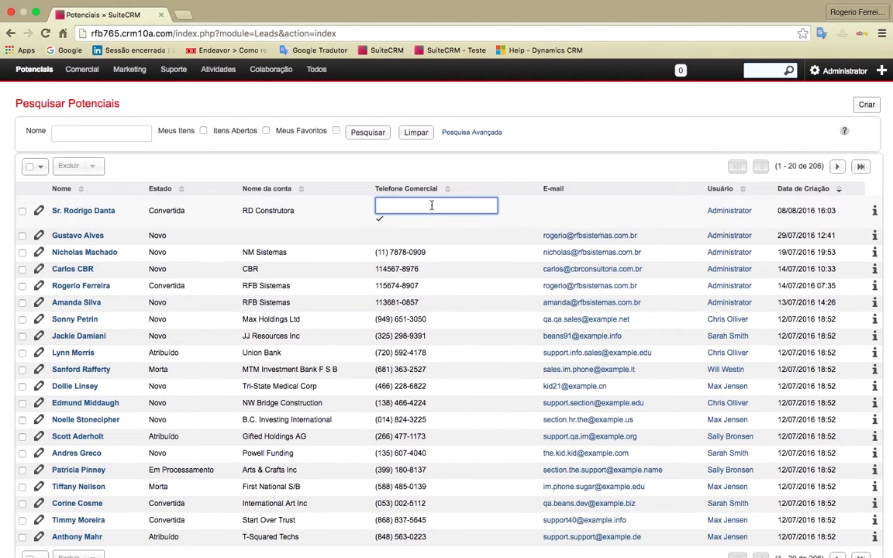
pyautogui.press('Return')
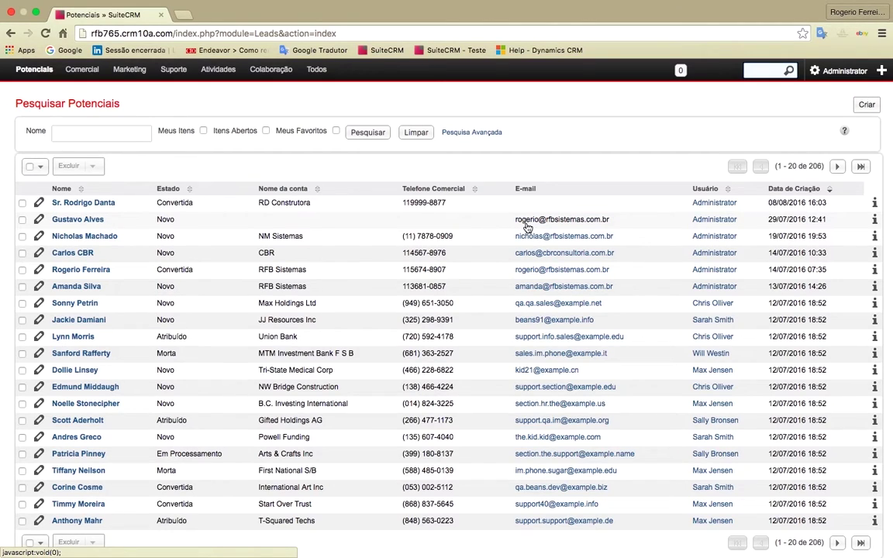
# Step: Correct the name part of the second lead's e-mail address and save it
pyautogui.doubleClick(615, 224)
pyautogui.hotkey('shift', 'Right')
pyautogui.hotkey('shift', 'Right')
pyautogui.hotkey('shift', 'Right')
pyautogui.hotkey('shift', 'Right')
pyautogui.hotkey('shift', 'Right')
pyautogui.hotkey('shift', 'Right')
pyautogui.hotkey('shift', 'Right')
pyautogui.write('gusta')
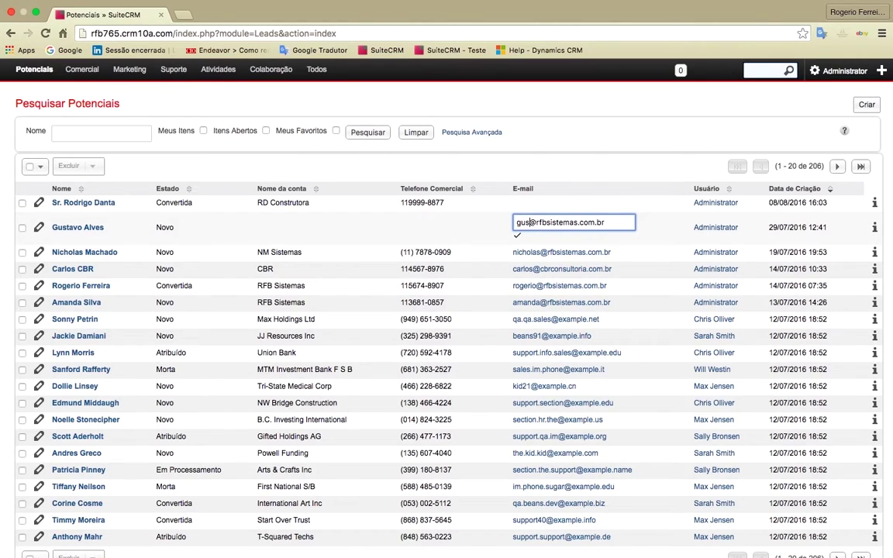
pyautogui.write('vo')
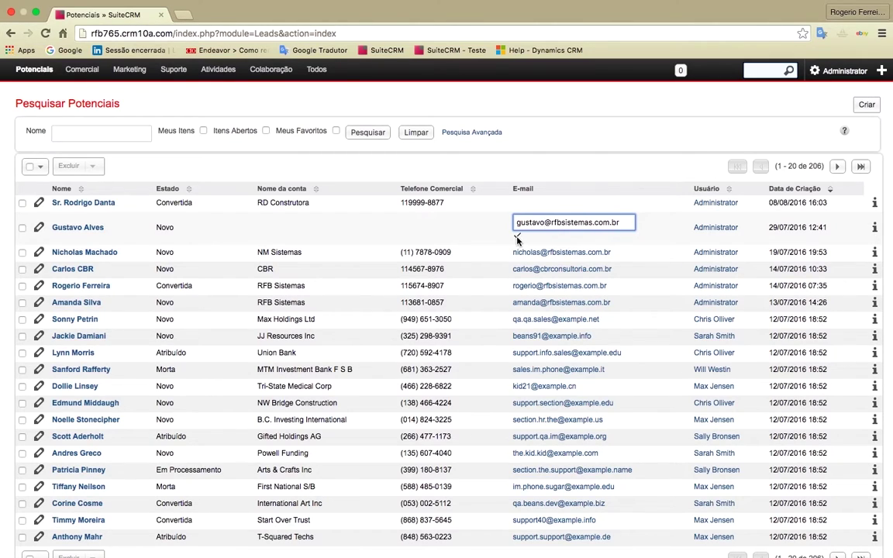
pyautogui.click(517, 235)
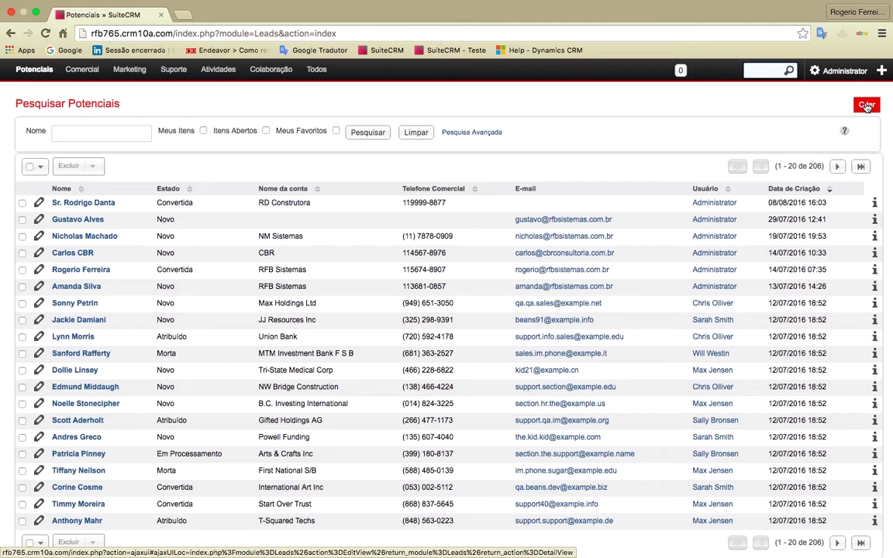
# Step: Create a lead with salutation Sr., the example first and last name, and job title Gerente Administrativo
pyautogui.click(867, 107)
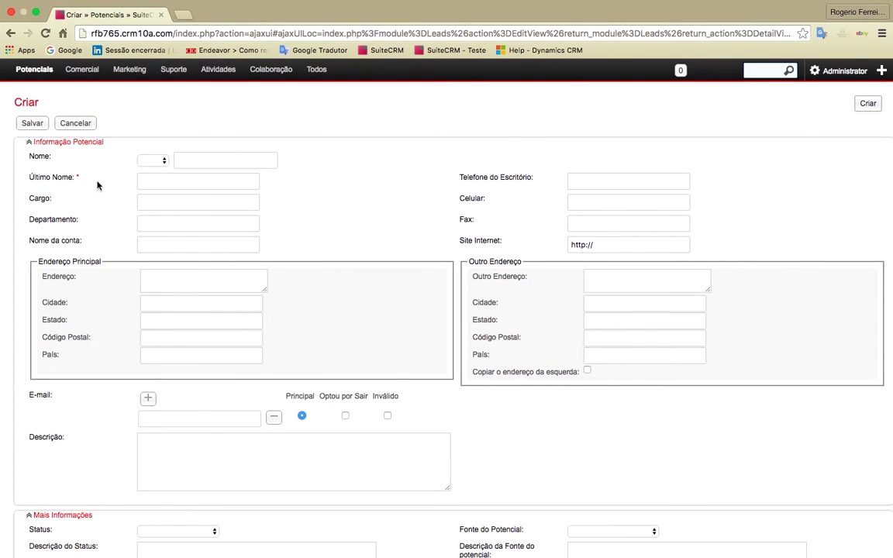
pyautogui.click(163, 162)
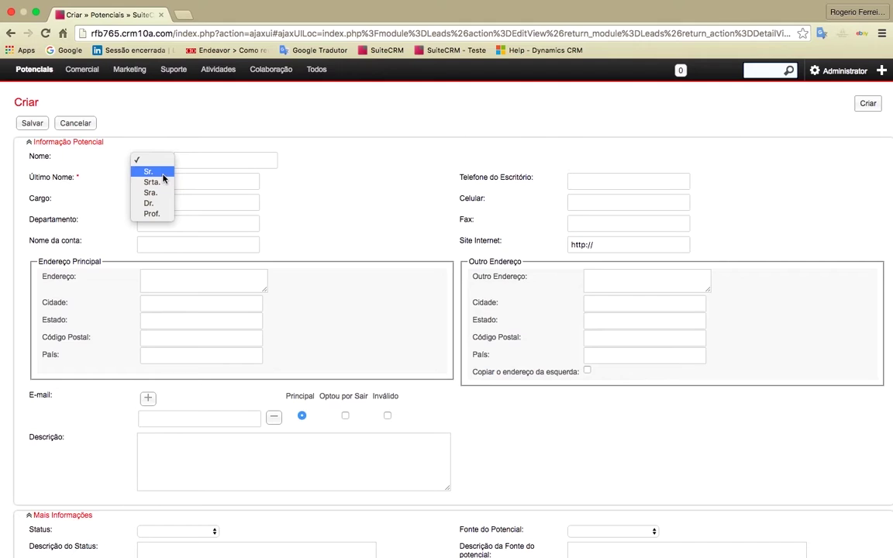
pyautogui.click(157, 170)
pyautogui.click(223, 164)
pyautogui.write('R')
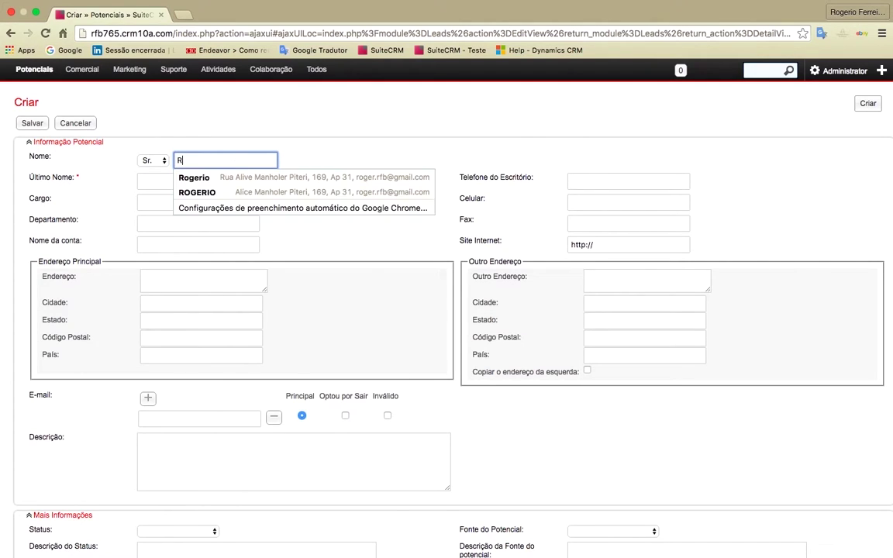
pyautogui.write('odrigo')
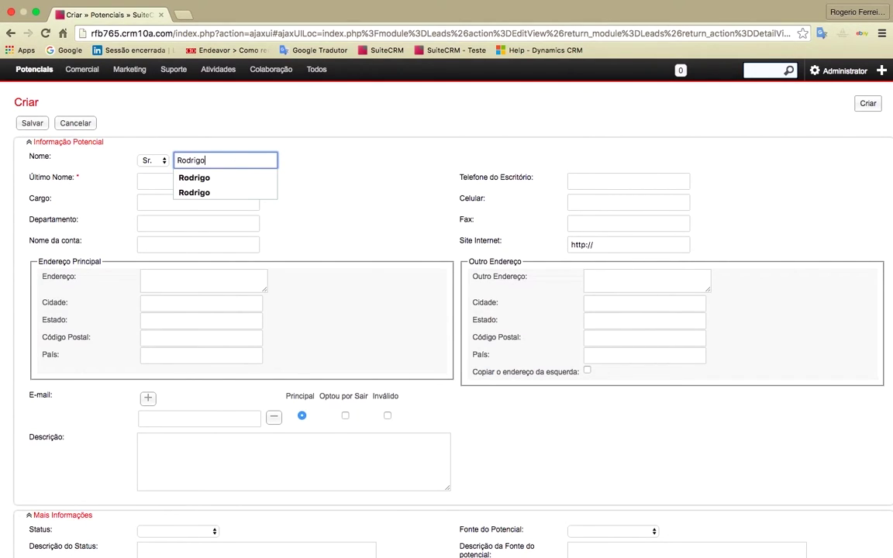
pyautogui.press('Tab')
pyautogui.write('Al')
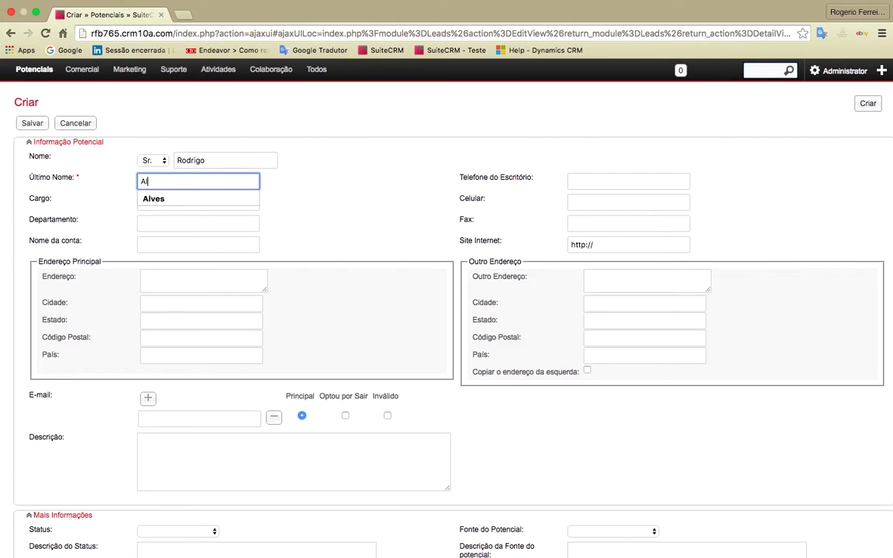
pyautogui.write('ves(E')
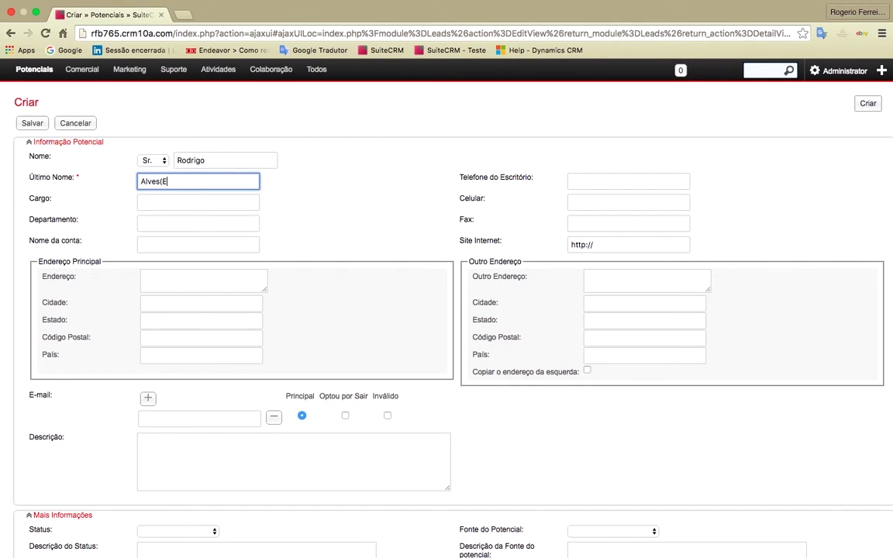
pyautogui.write('xemplo)')
pyautogui.press('Tab')
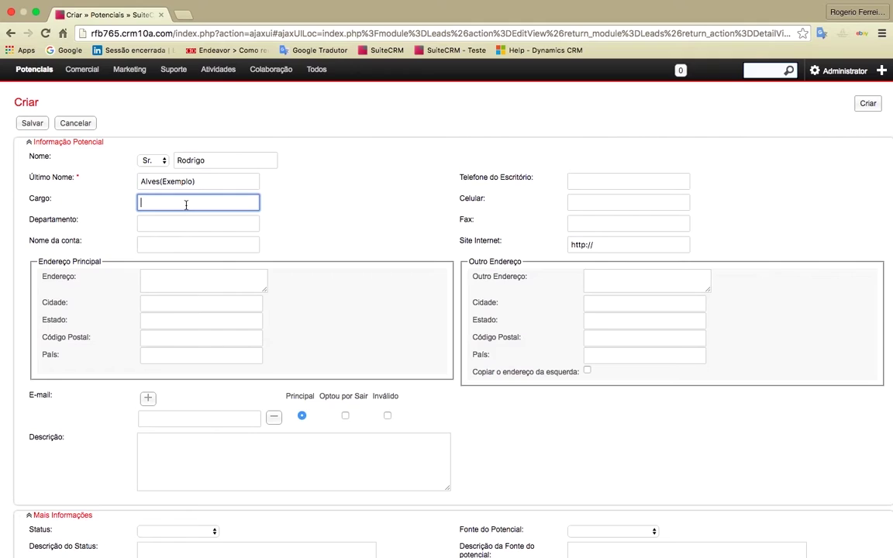
pyautogui.write('Gerente Administrativo')
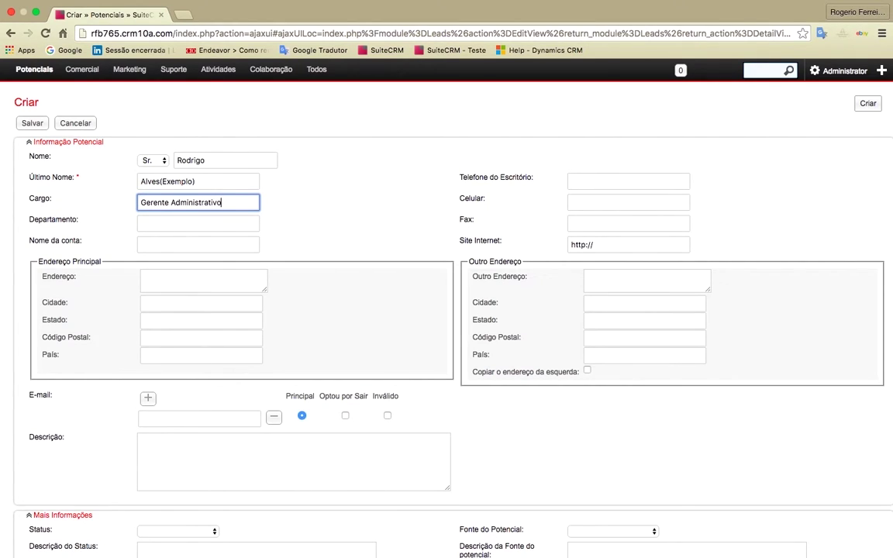
pyautogui.press('Tab')
pyautogui.click(34, 124)
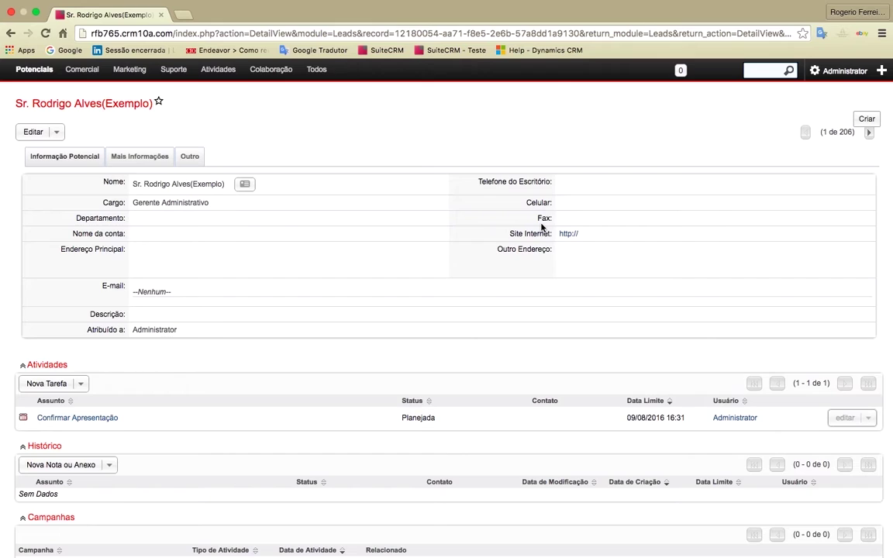
pyautogui.moveTo(94, 77)
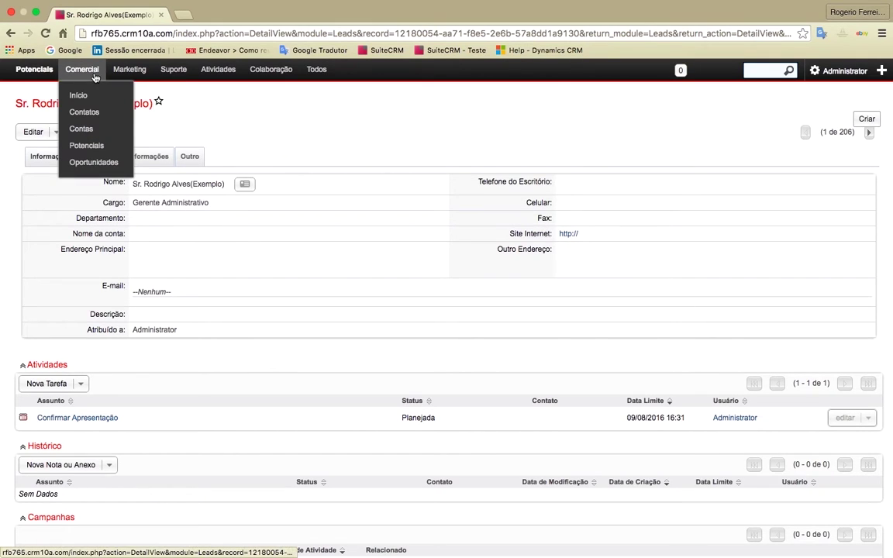
pyautogui.click(87, 145)
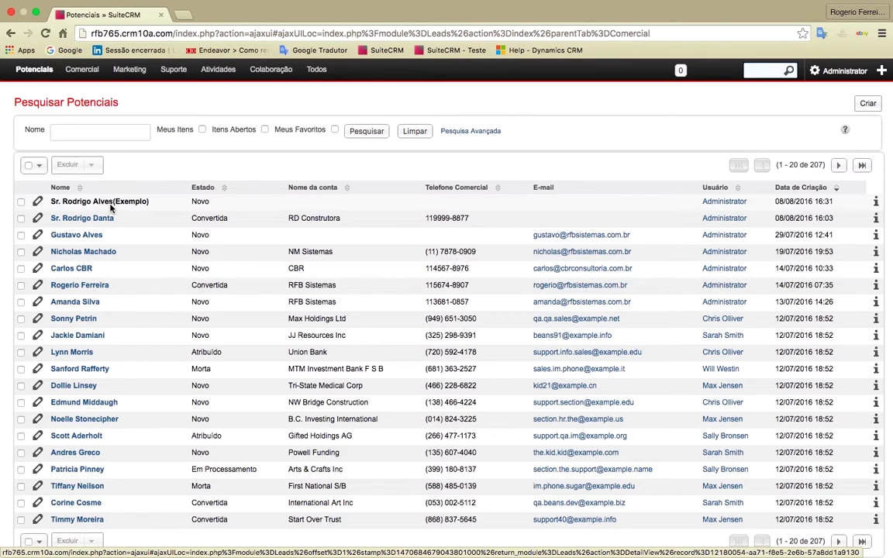
pyautogui.click(109, 202)
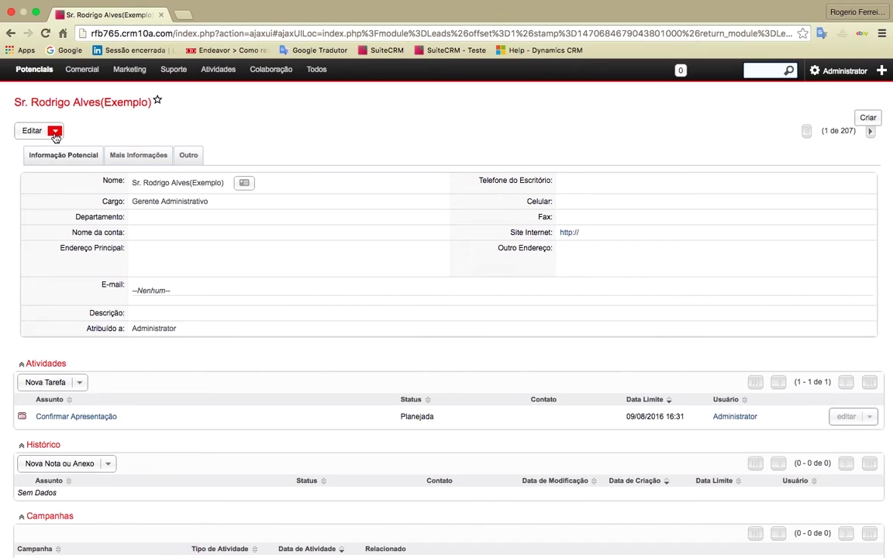
# Step: Start converting the lead and replace the contact's first name and surname
pyautogui.click(55, 132)
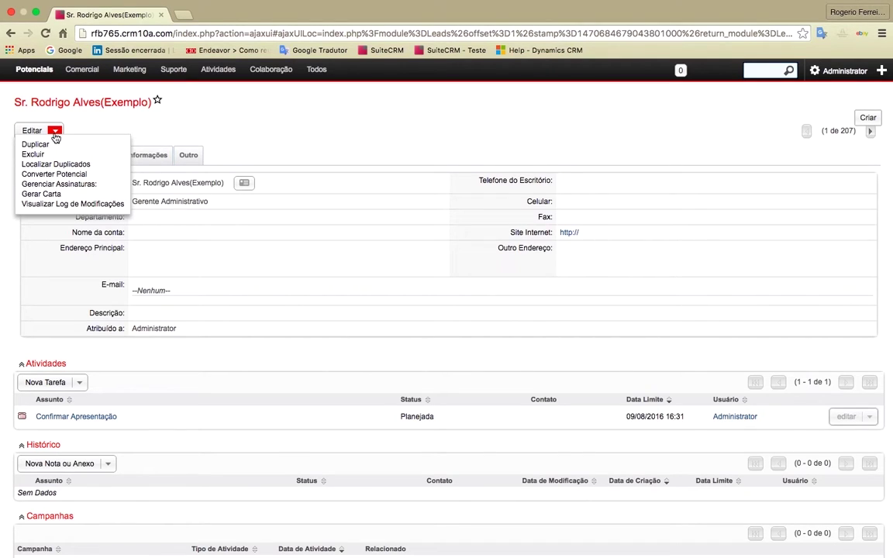
pyautogui.click(59, 174)
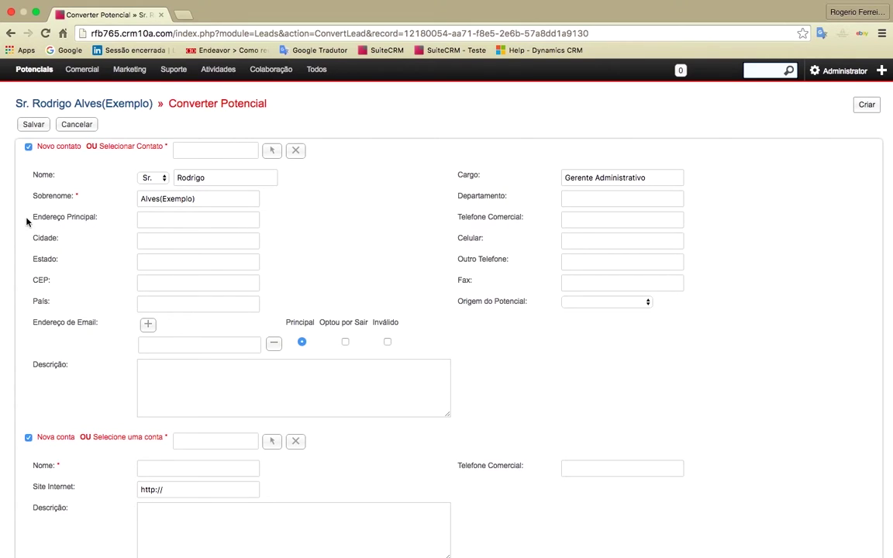
pyautogui.doubleClick(193, 177)
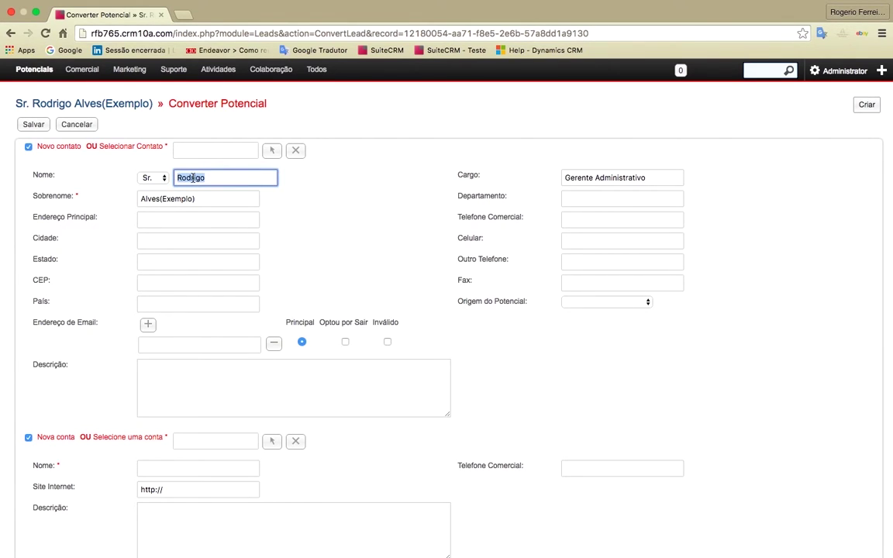
pyautogui.scroll(-1, 146, 213)
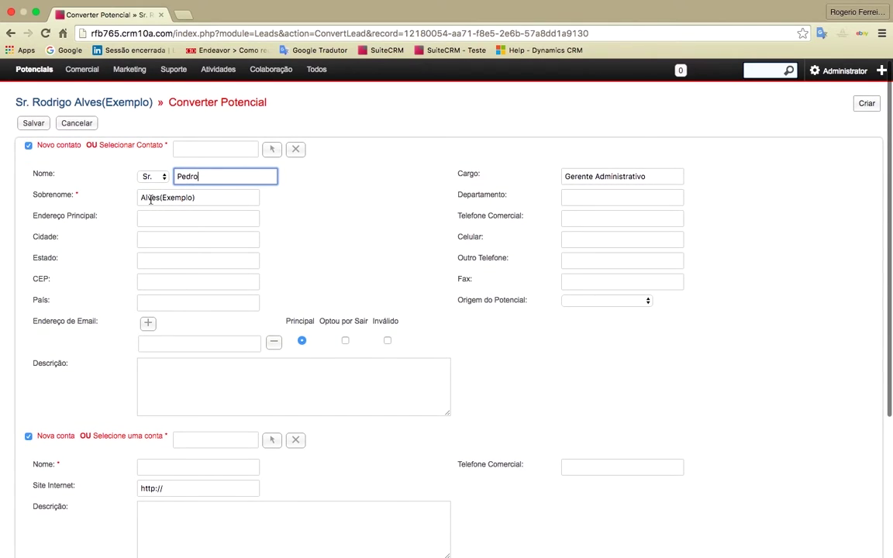
pyautogui.doubleClick(155, 197)
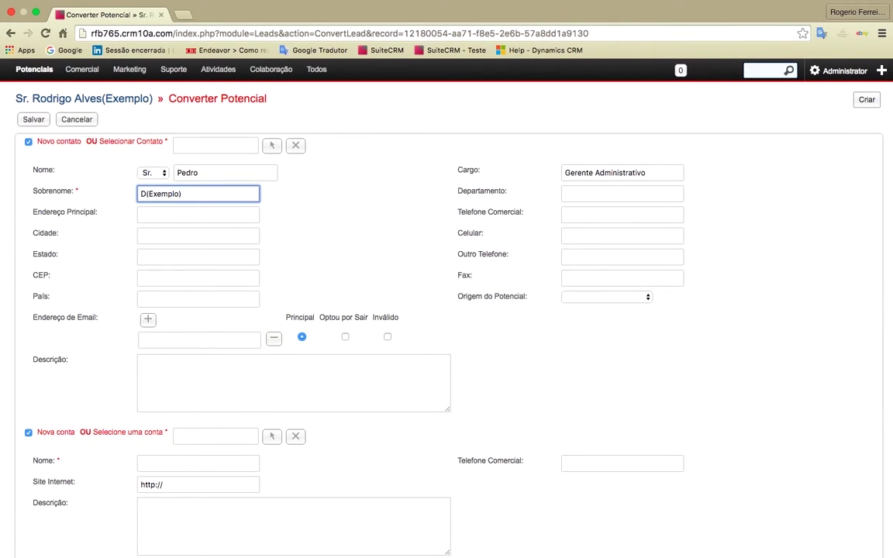
# Step: Name the new account PD Serviços and save the conversion
pyautogui.scroll(-5, 213, 240)
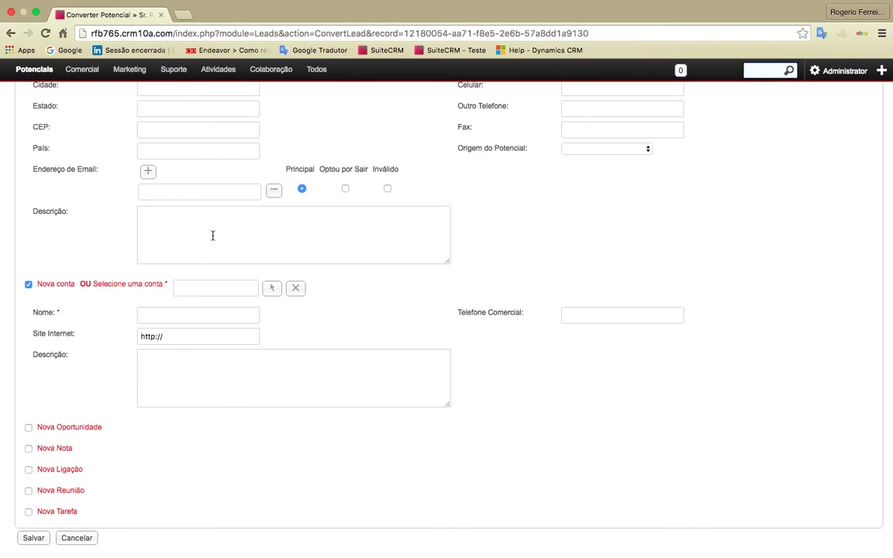
pyautogui.scroll(-2, 193, 293)
pyautogui.scroll(5, 192, 298)
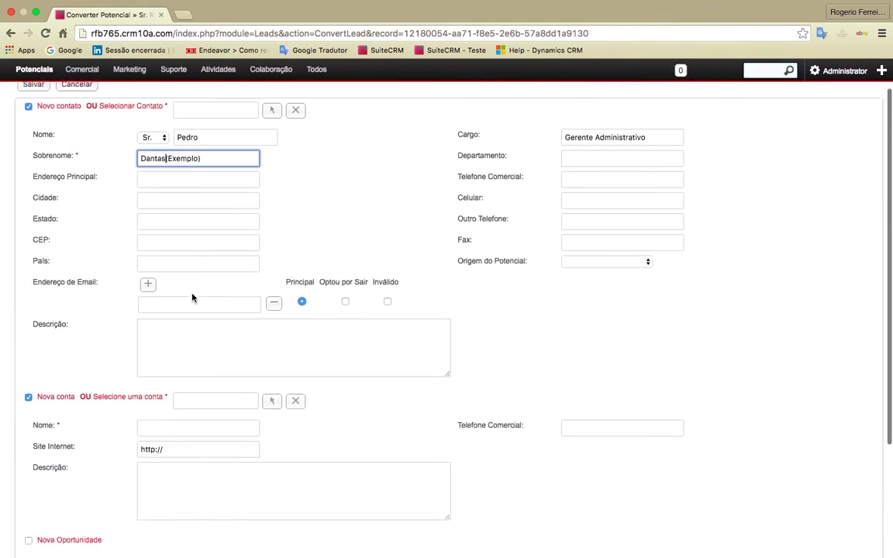
pyautogui.scroll(1, 192, 297)
pyautogui.scroll(-4, 194, 298)
pyautogui.click(196, 298)
pyautogui.write('PDF')
pyautogui.press('BackSpace')
pyautogui.write("Ser'v")
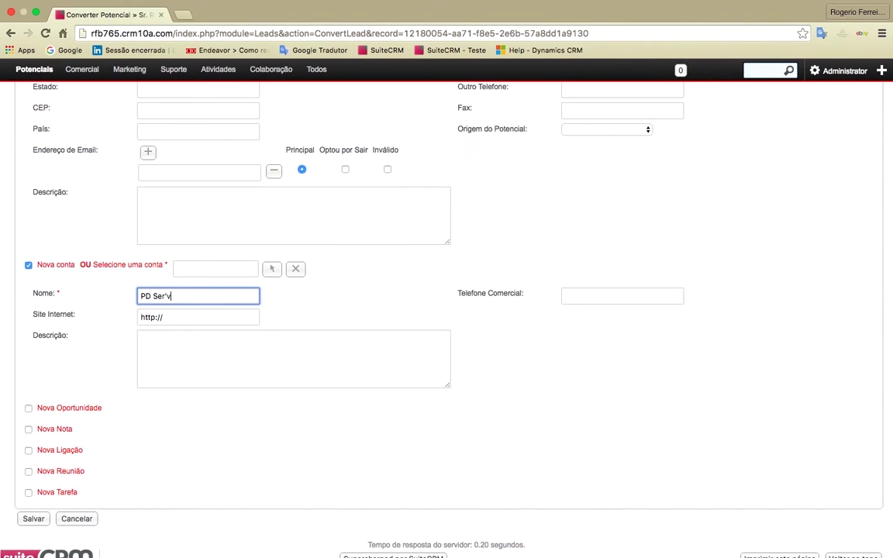
pyautogui.press('BackSpace')
pyautogui.press('BackSpace')
pyautogui.write('viços')
pyautogui.scroll(-1, 252, 458)
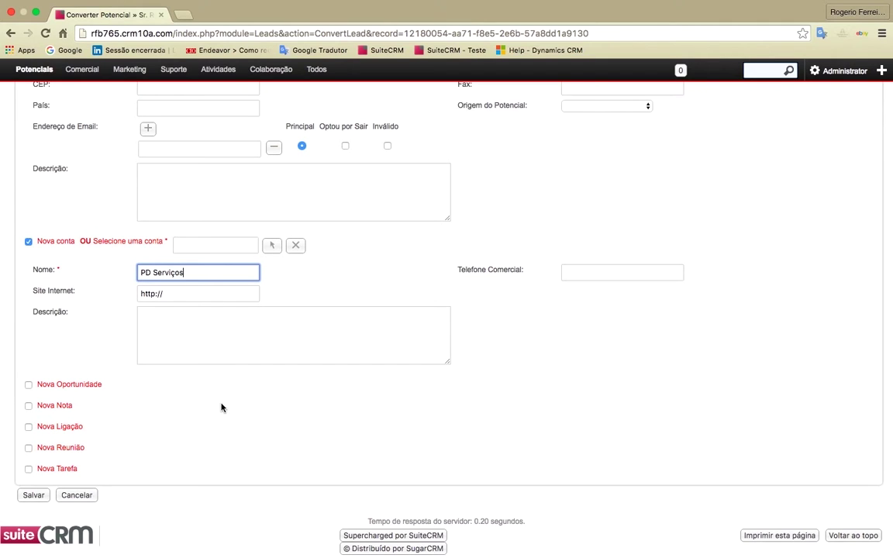
pyautogui.scroll(5, 221, 407)
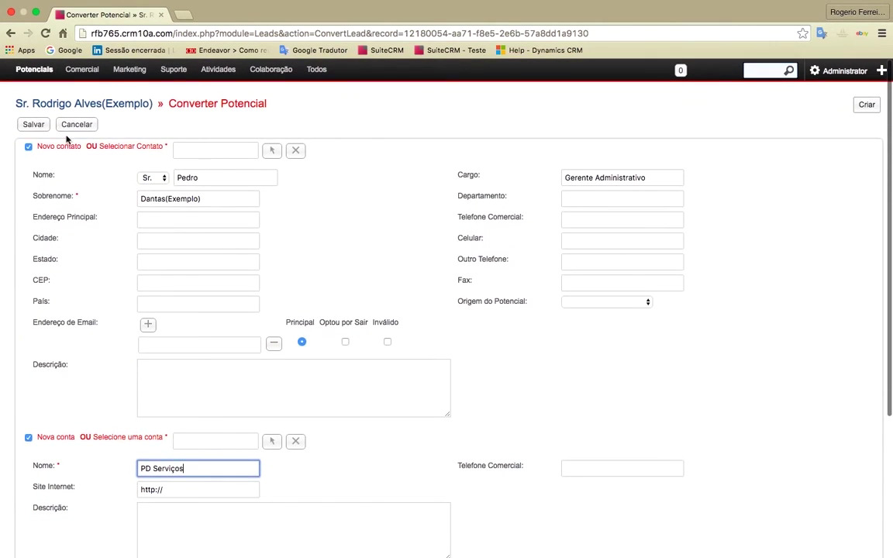
pyautogui.click(34, 124)
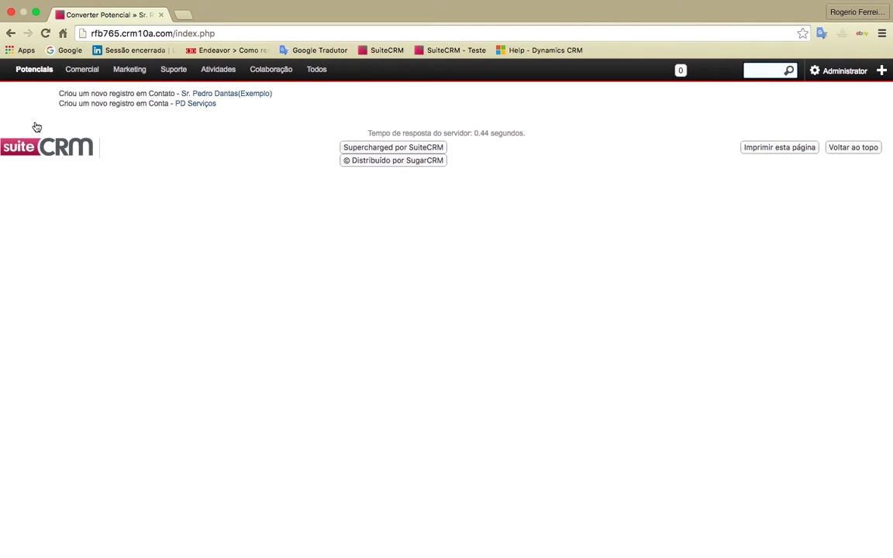
# Step: Open the PD Serviços account and review its linked contact and lead subpanels
pyautogui.click(192, 106)
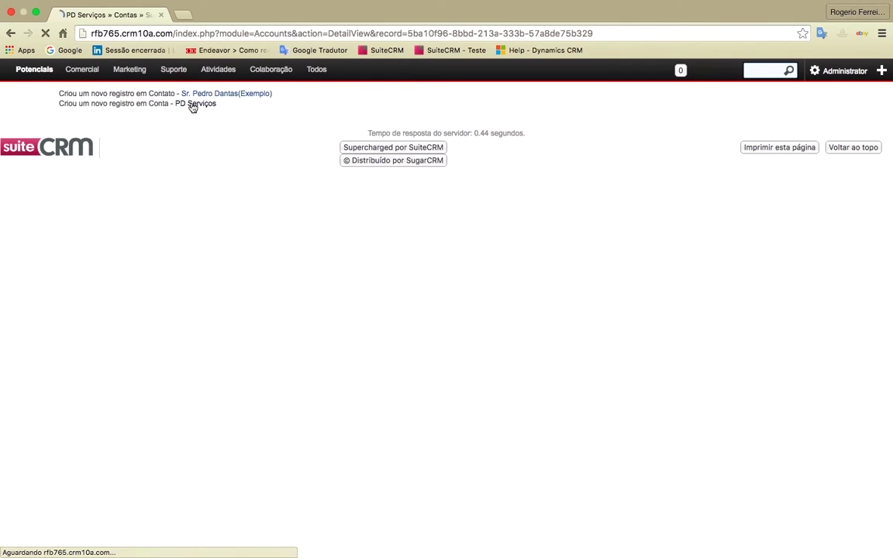
pyautogui.scroll(-5, 309, 355)
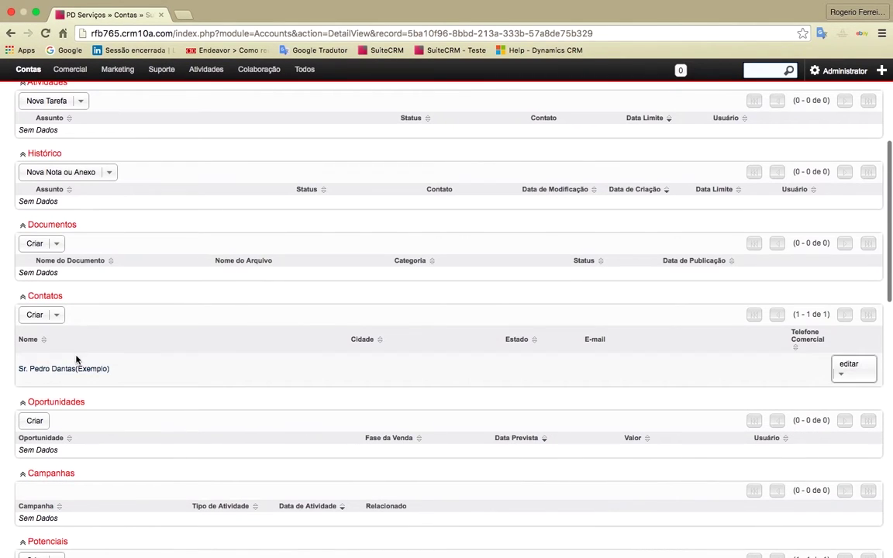
pyautogui.scroll(5, 116, 336)
pyautogui.scroll(-1, 161, 329)
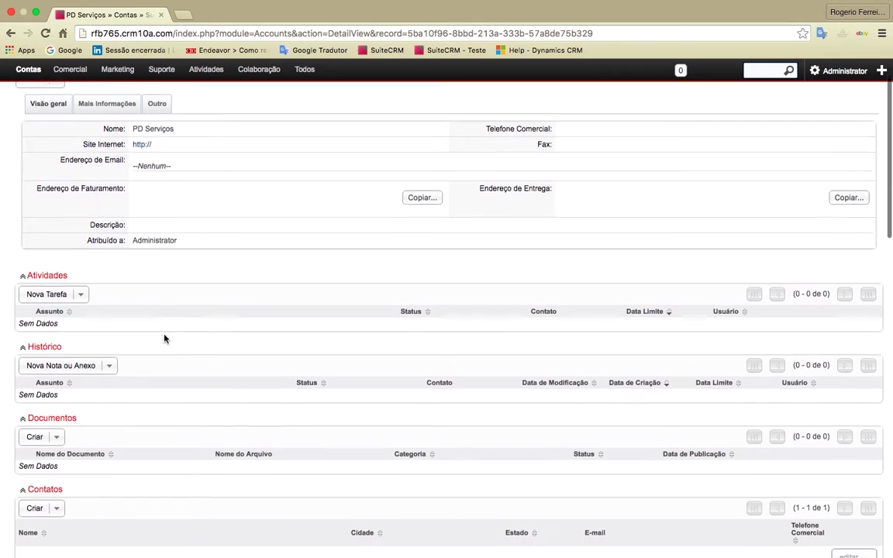
pyautogui.scroll(-5, 165, 338)
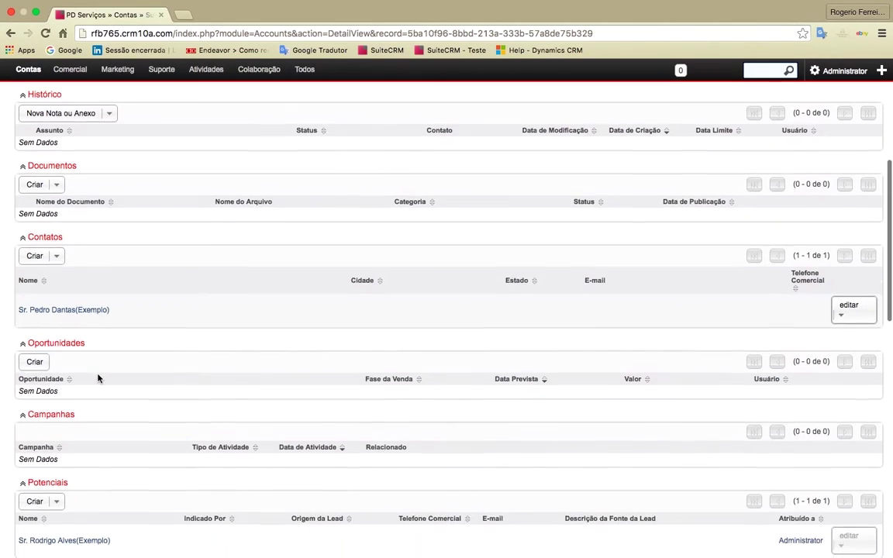
pyautogui.scroll(5, 98, 376)
pyautogui.scroll(-1, 99, 341)
pyautogui.click(80, 279)
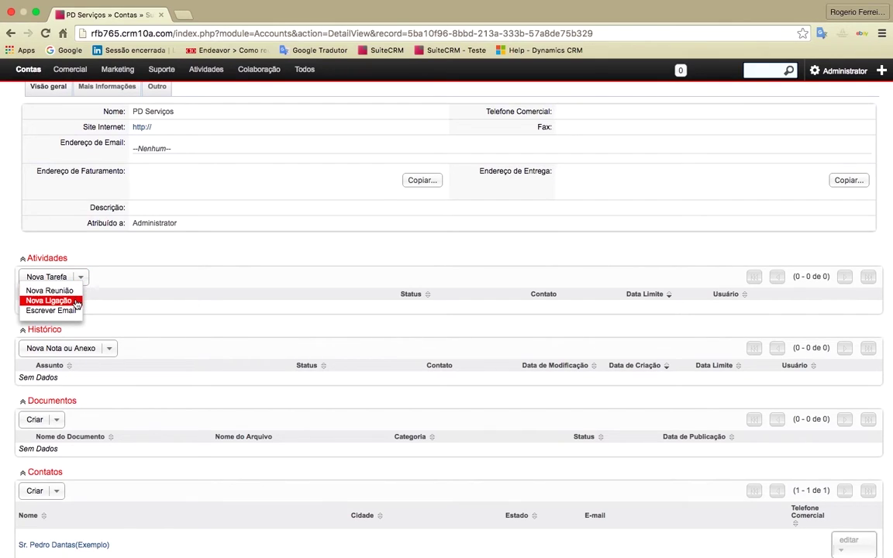
pyautogui.click(189, 257)
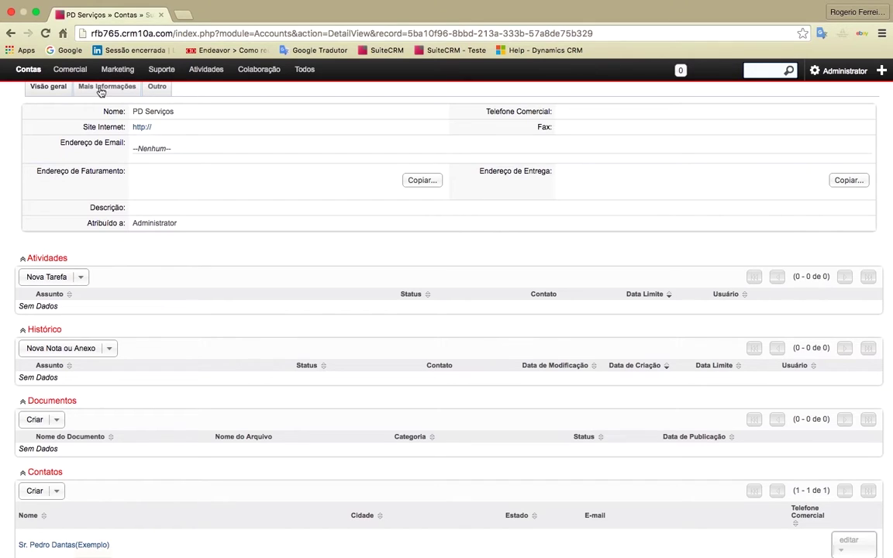
pyautogui.moveTo(80, 68)
# Step: Switch to the Dynamics CRM remote desktop and open Vendas > Clientes Potenciais
pyautogui.hotkey('ctrl', 'Up')
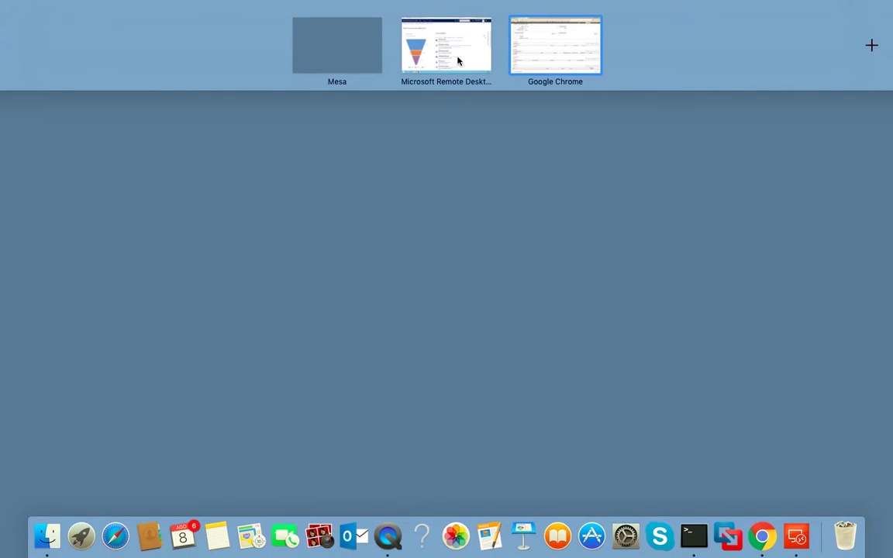
pyautogui.click(458, 60)
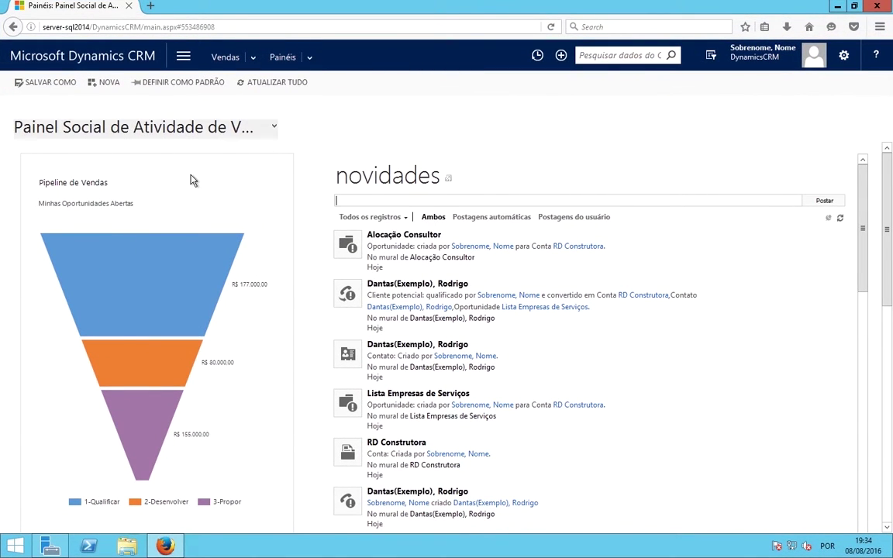
pyautogui.click(255, 62)
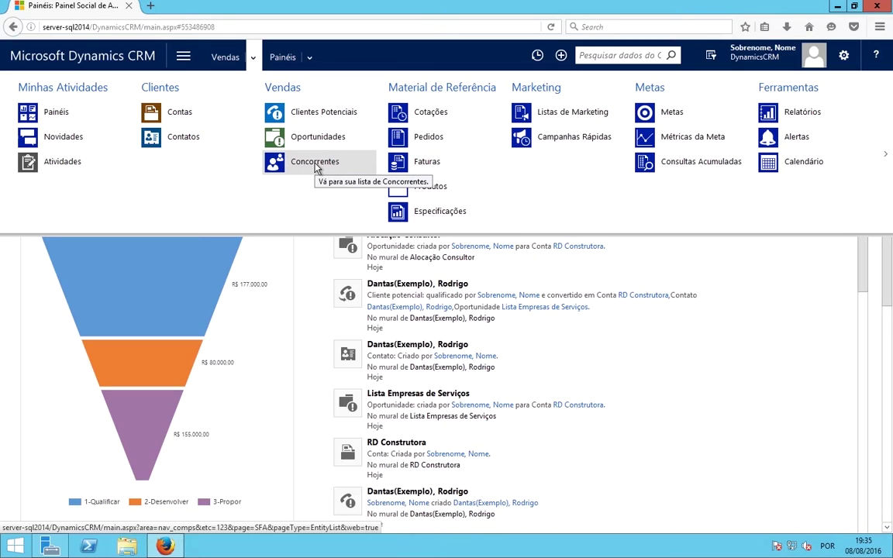
pyautogui.click(317, 118)
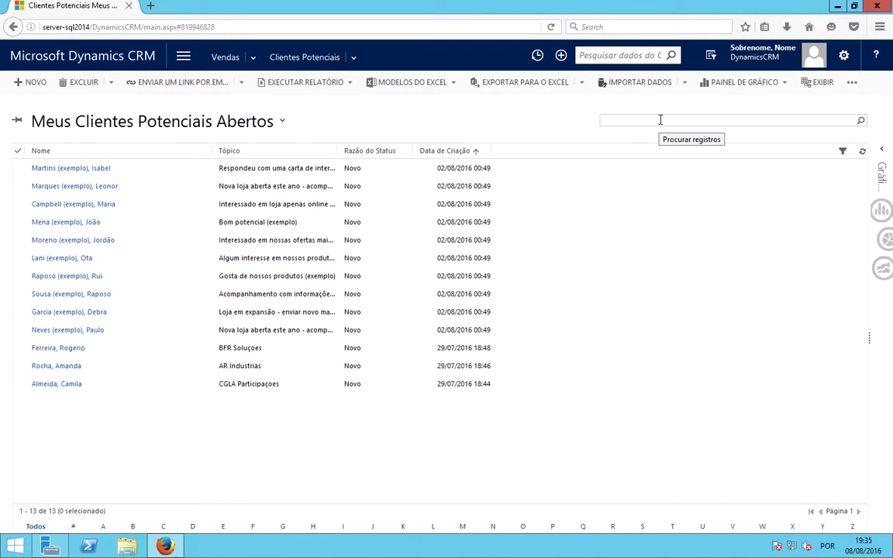
pyautogui.click(660, 120)
pyautogui.write('Amanda')
pyautogui.click(859, 122)
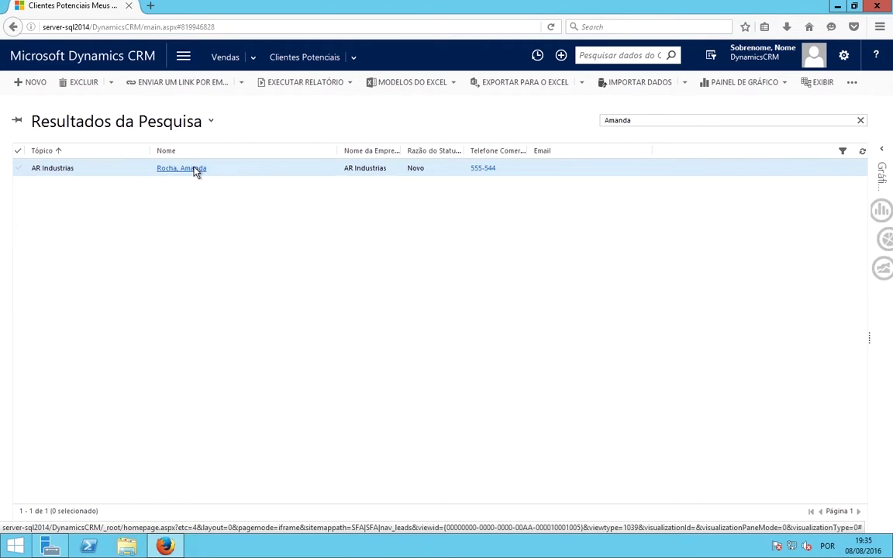
pyautogui.click(182, 169)
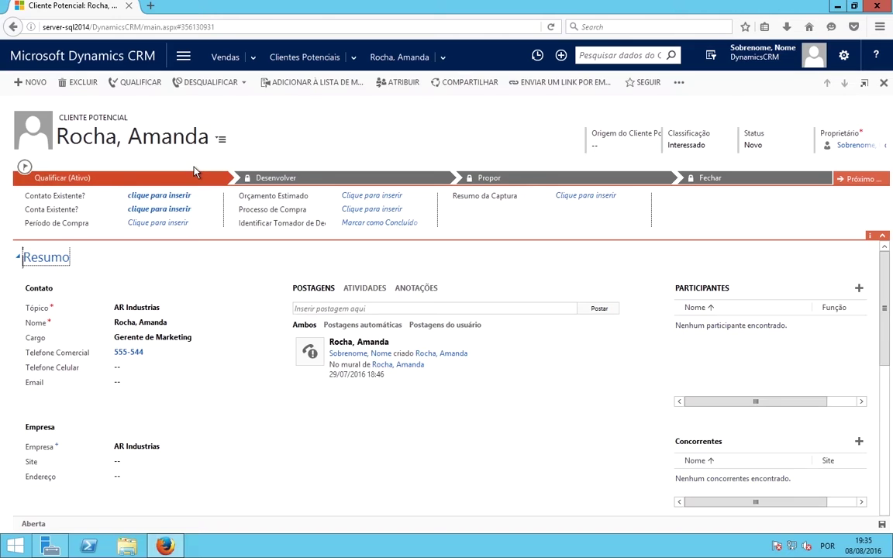
pyautogui.scroll(-3, 255, 374)
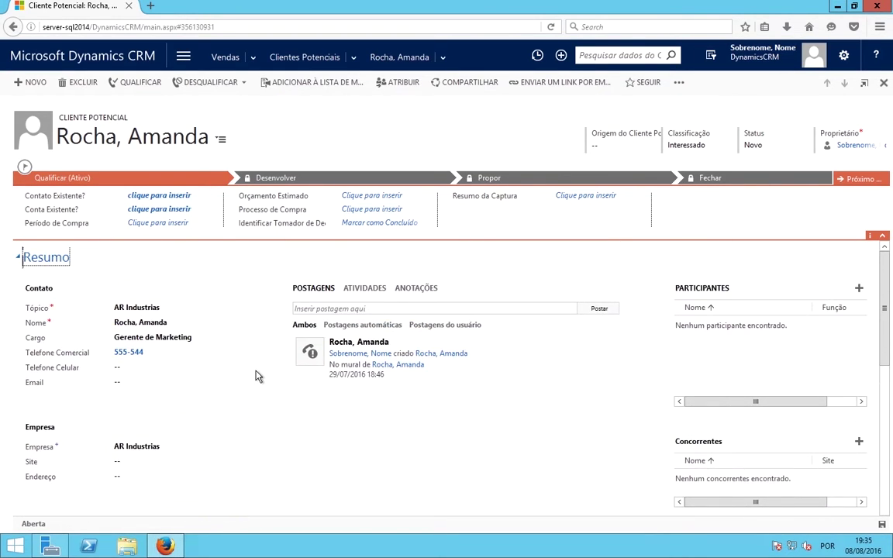
pyautogui.click(306, 59)
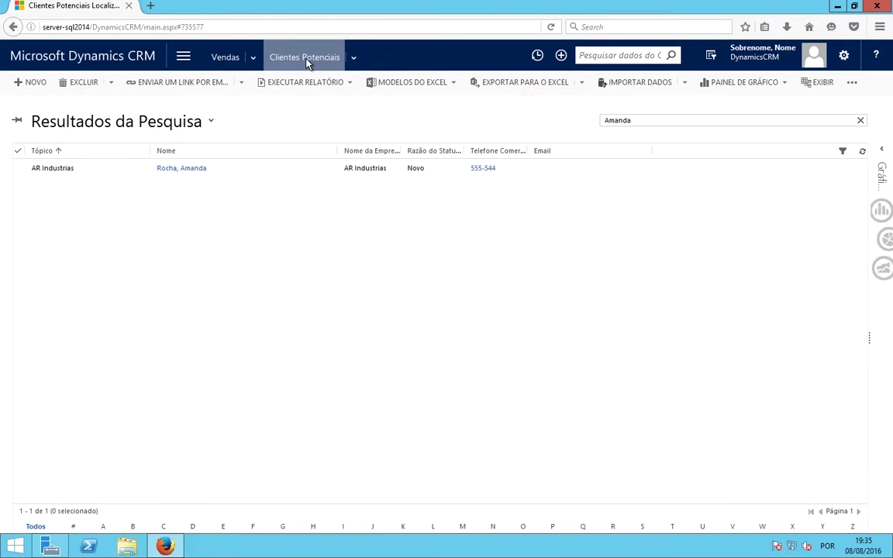
pyautogui.click(860, 120)
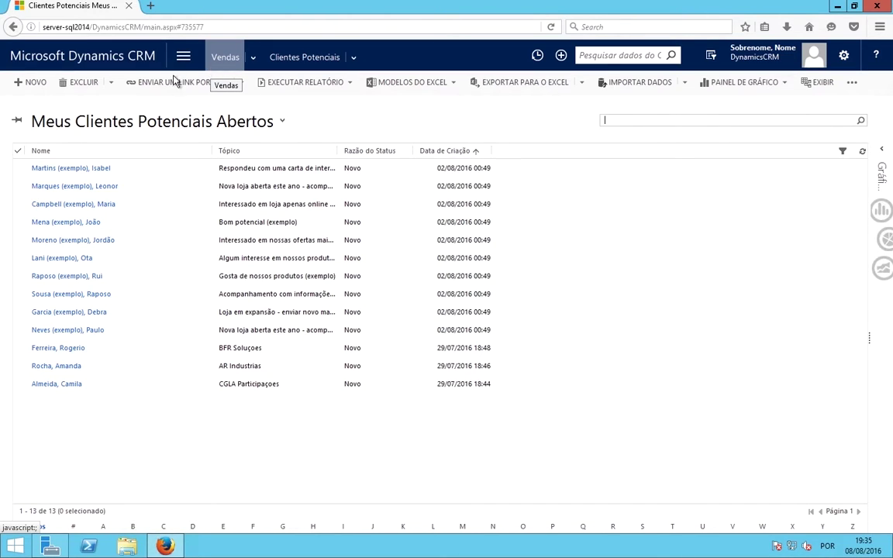
# Step: Create a new lead record and enter the topic Listagem de emails
pyautogui.click(29, 85)
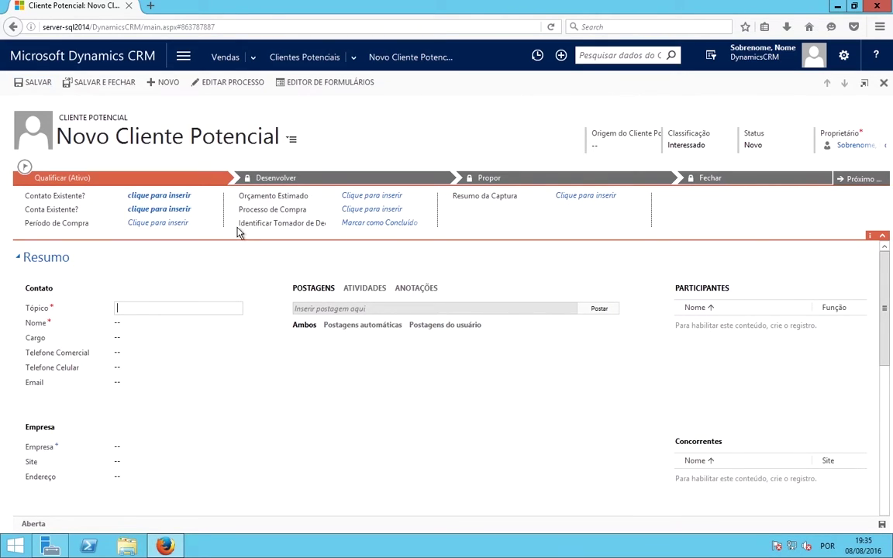
pyautogui.scroll(-1, 244, 262)
pyautogui.scroll(-1, 244, 264)
pyautogui.scroll(2, 244, 264)
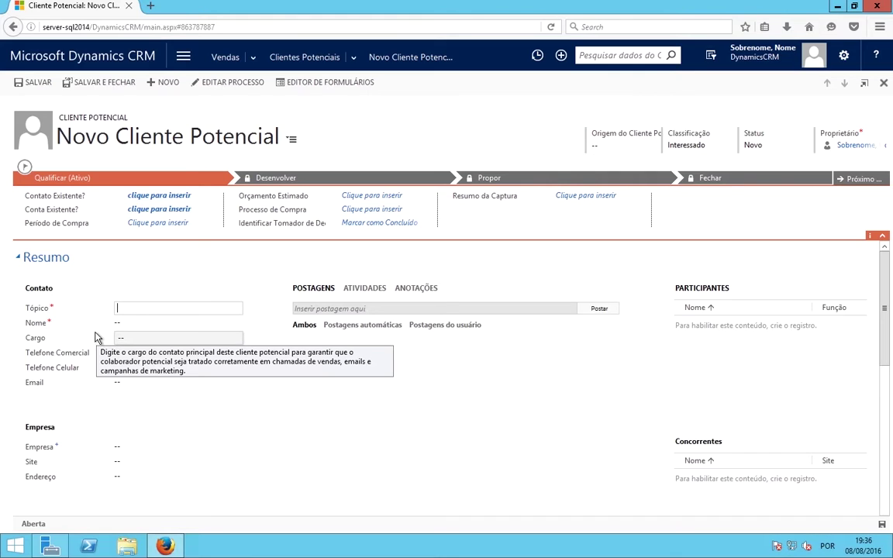
pyautogui.click(53, 309)
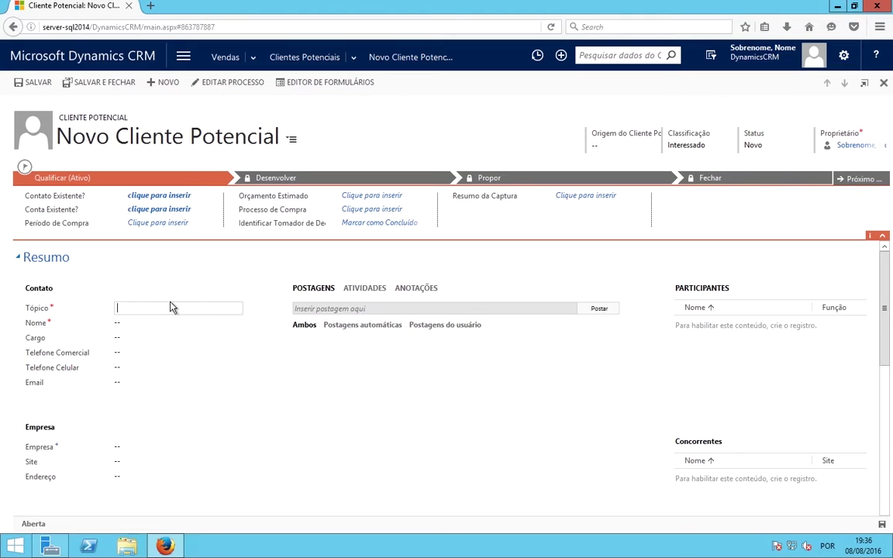
pyautogui.write('Listagem de emails')
# Step: Enter the lead's first and last name in the Nome flyout and apply it
pyautogui.click(166, 329)
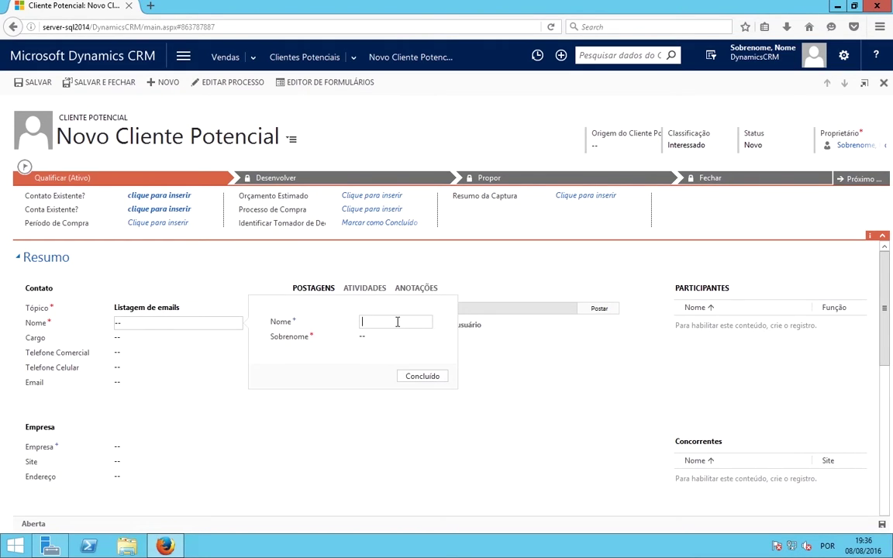
pyautogui.click(397, 322)
pyautogui.write('Pedro')
pyautogui.click(379, 336)
pyautogui.write('Alves( Exem')
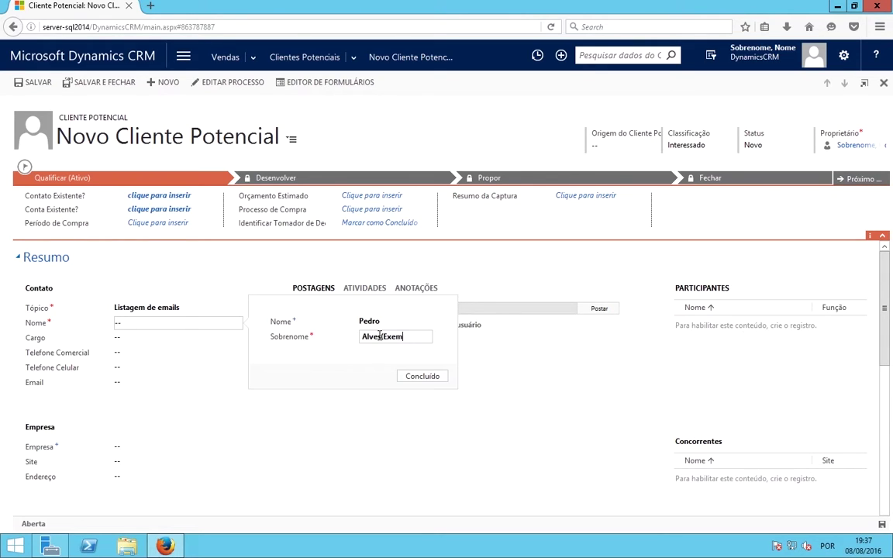
pyautogui.write('plo)')
pyautogui.click(423, 376)
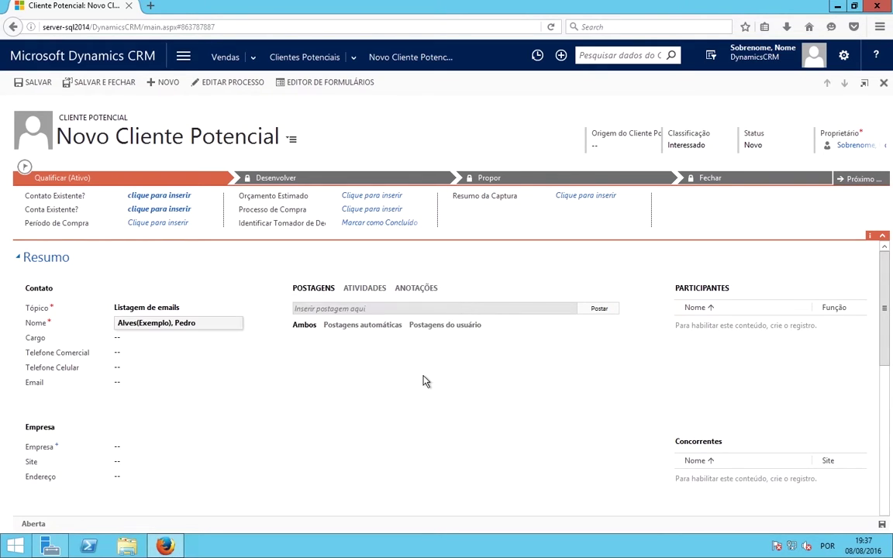
pyautogui.scroll(-2, 297, 406)
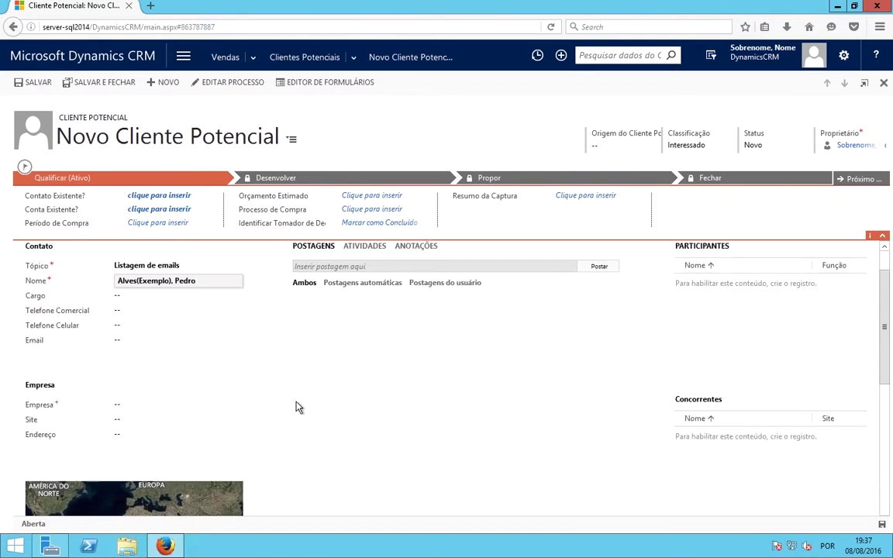
pyautogui.scroll(2, 299, 408)
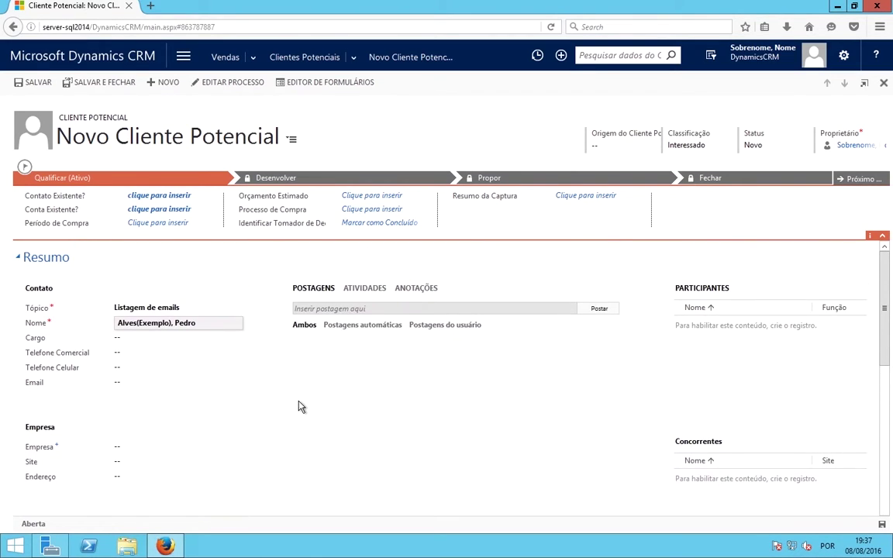
# Step: Enter the company name PD Serviços and leave the website empty
pyautogui.click(123, 449)
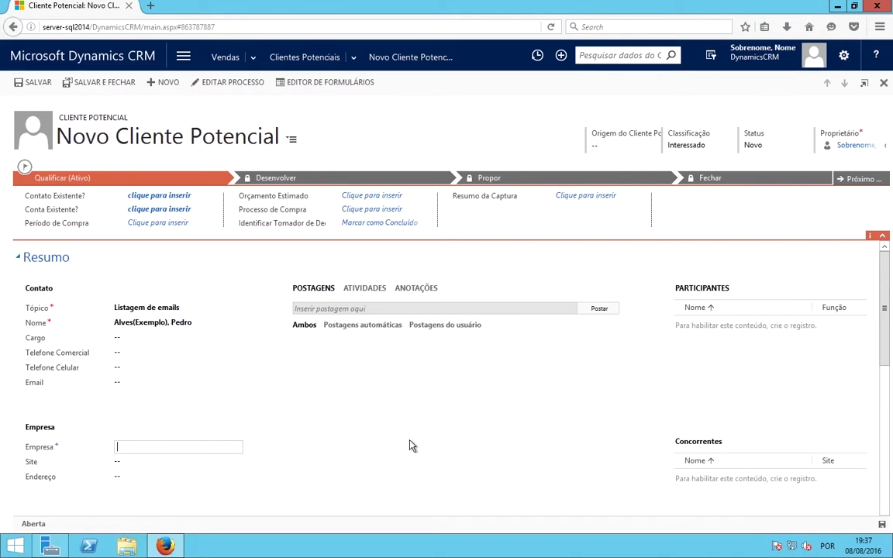
pyautogui.write('Pd')
pyautogui.press('BackSpace')
pyautogui.write('D sER')
pyautogui.press('BackSpace')
pyautogui.press('BackSpace')
pyautogui.press('BackSpace')
pyautogui.press('BackSpace')
pyautogui.write('Seviços')
pyautogui.click(233, 468)
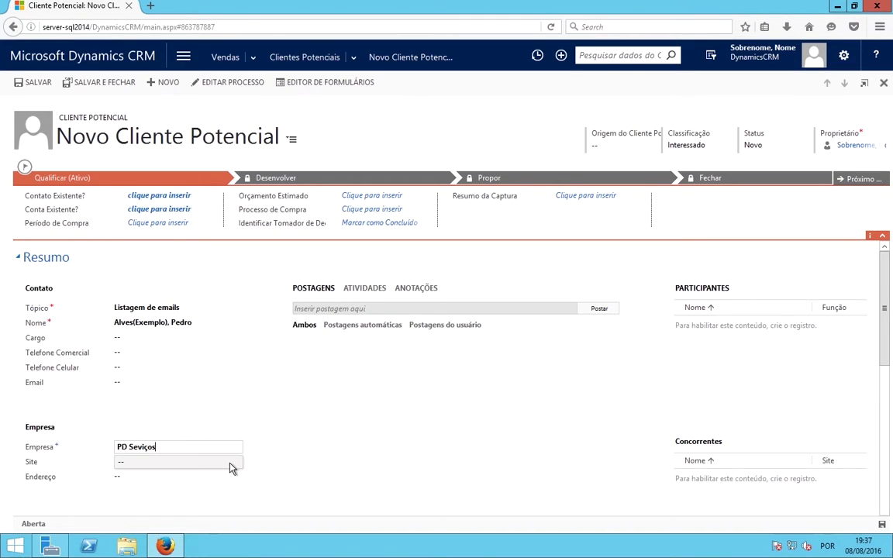
pyautogui.click(415, 464)
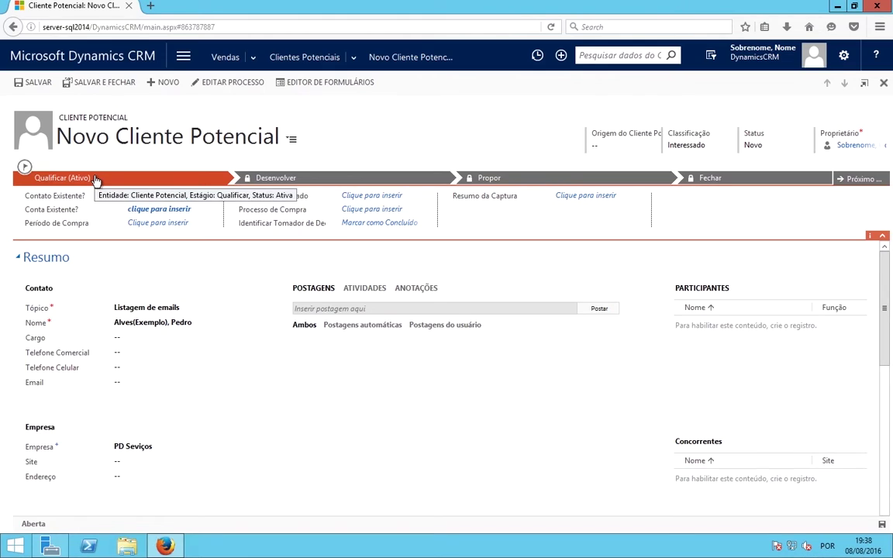
# Step: Save the lead and qualify it into the Listagem de emails opportunity
pyautogui.click(44, 86)
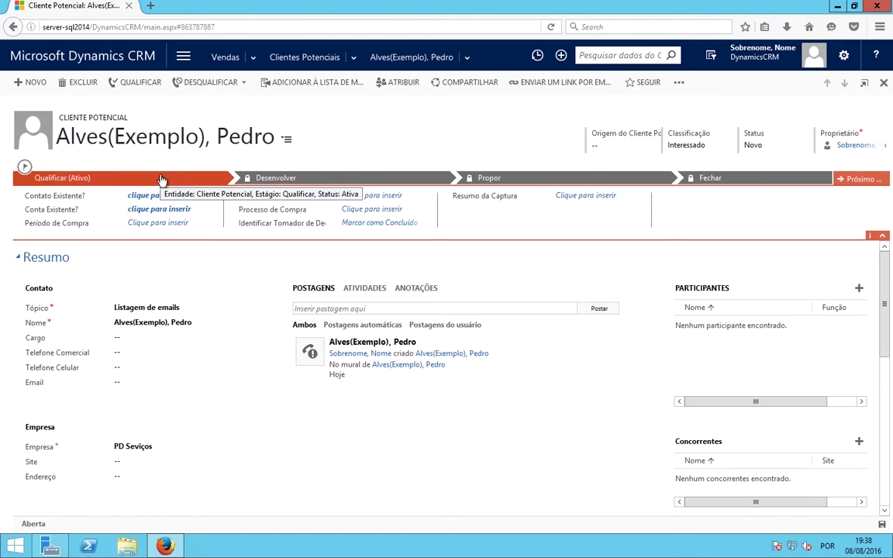
pyautogui.click(144, 87)
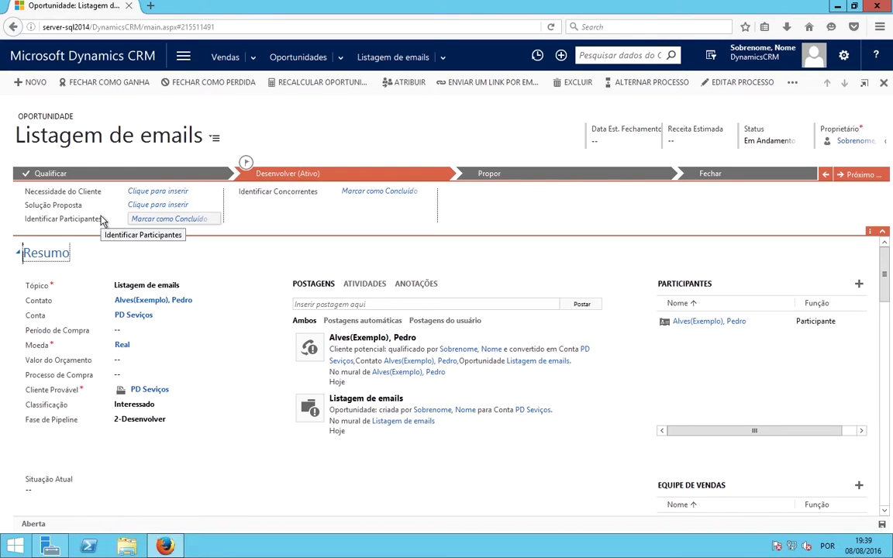
# Step: Leave the opportunity record and open the Vendas dashboards
pyautogui.scroll(-1, 232, 411)
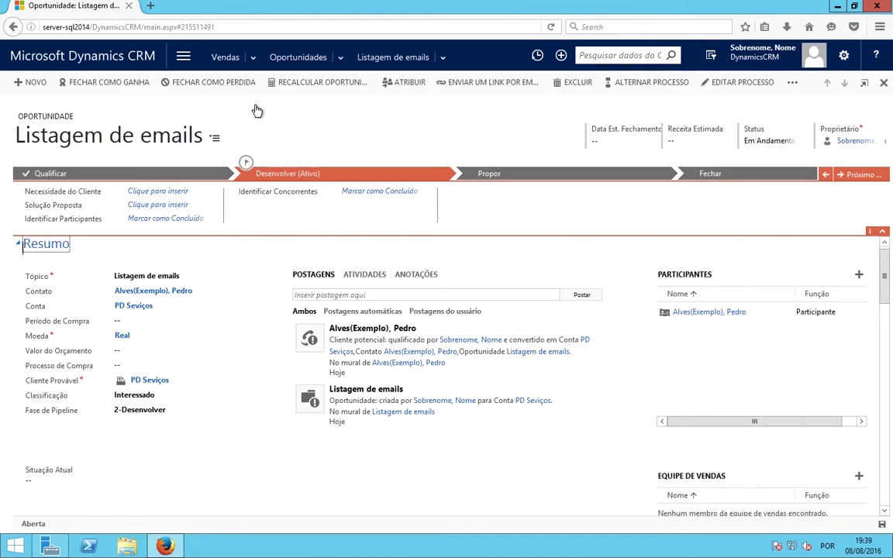
pyautogui.click(226, 59)
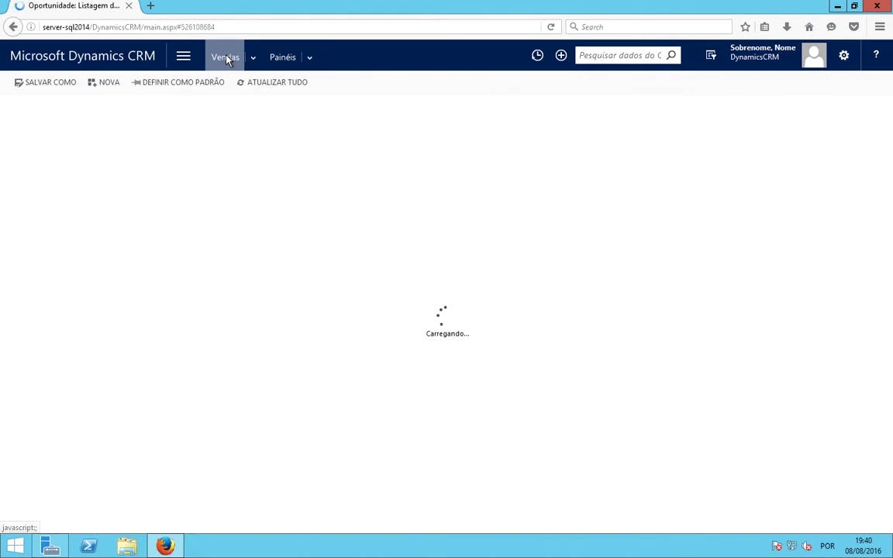
# Step: Search the Vendas > Contas accounts list for 'PD'
pyautogui.click(253, 58)
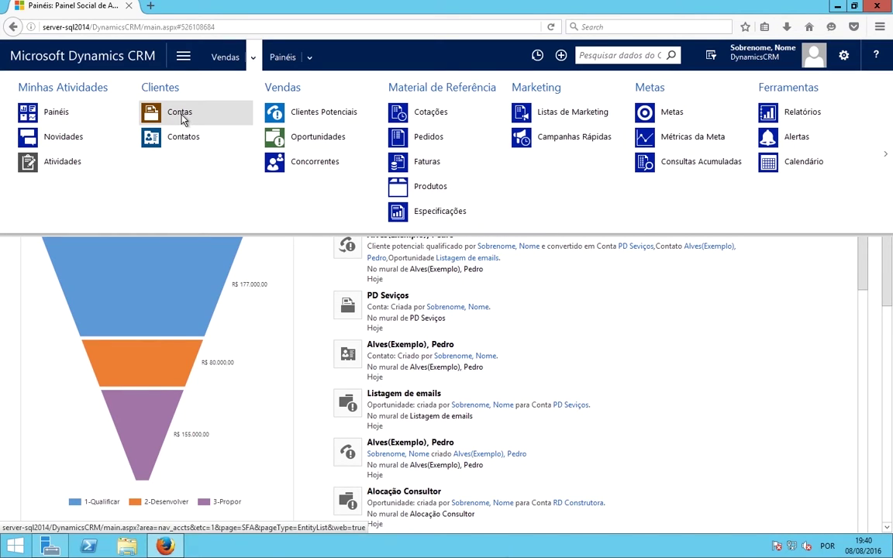
pyautogui.click(180, 117)
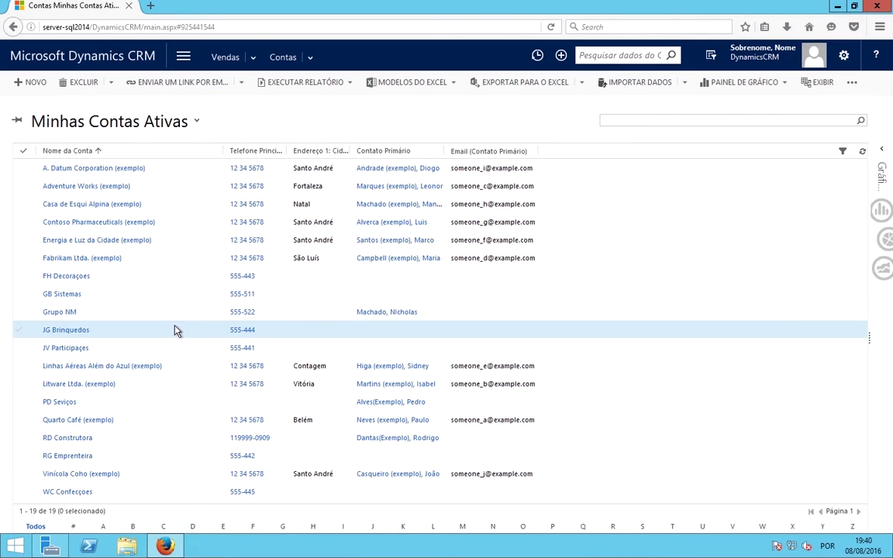
pyautogui.click(679, 121)
pyautogui.write('PD')
pyautogui.click(861, 121)
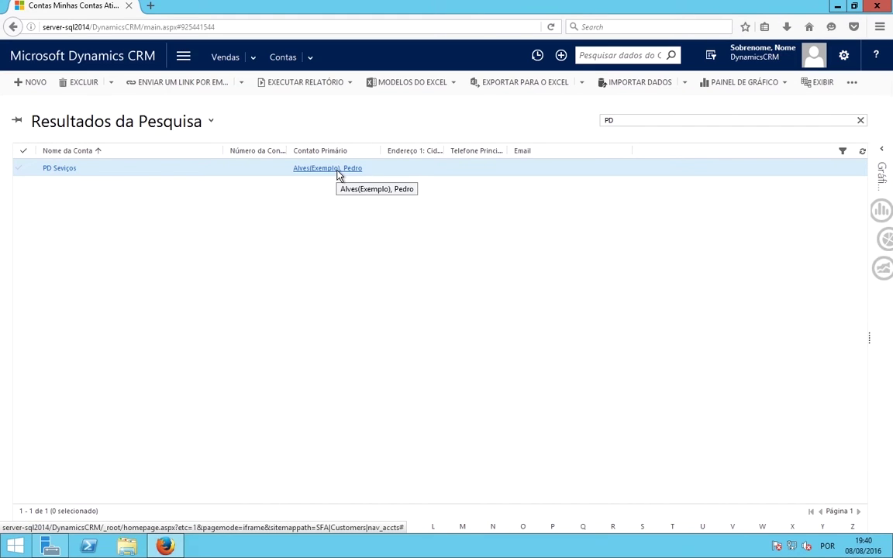
# Step: Open the PD Serviços account and review its contact and the Listagem de emails opportunity
pyautogui.click(65, 172)
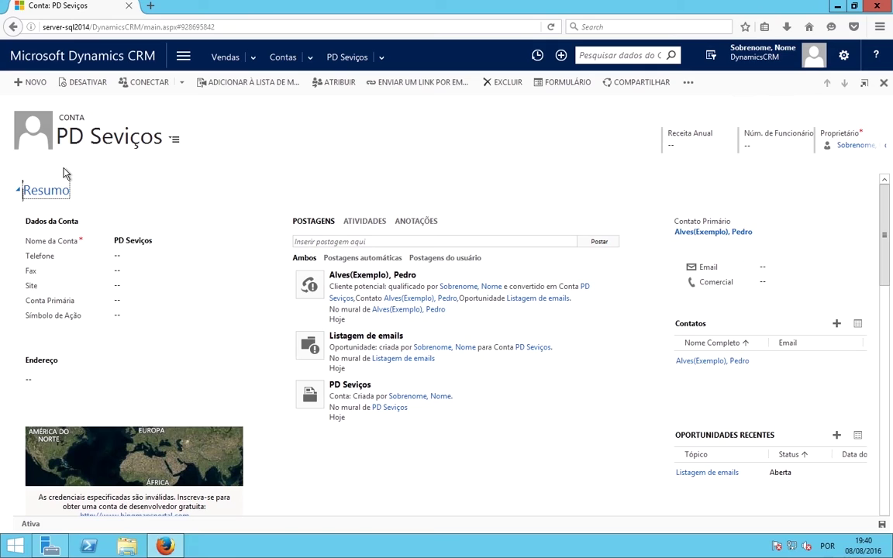
pyautogui.scroll(-2, 265, 303)
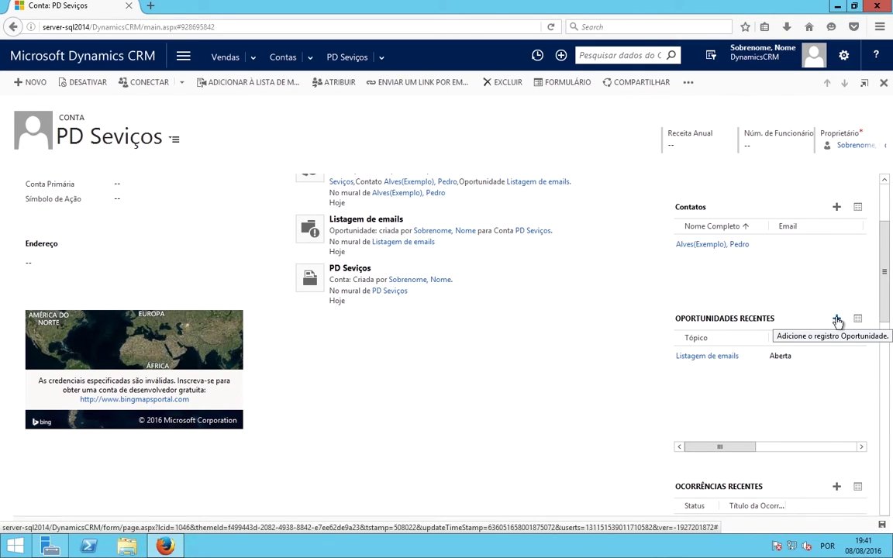
pyautogui.scroll(3, 558, 293)
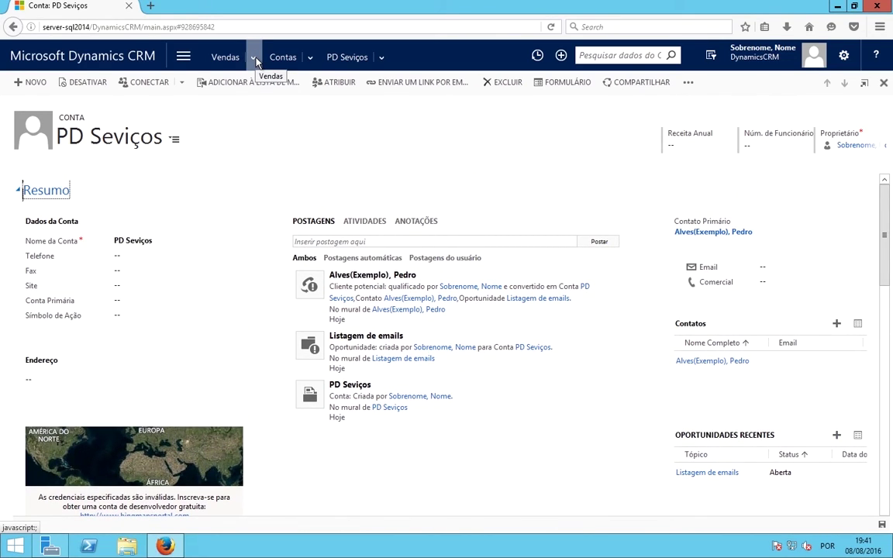
pyautogui.click(255, 60)
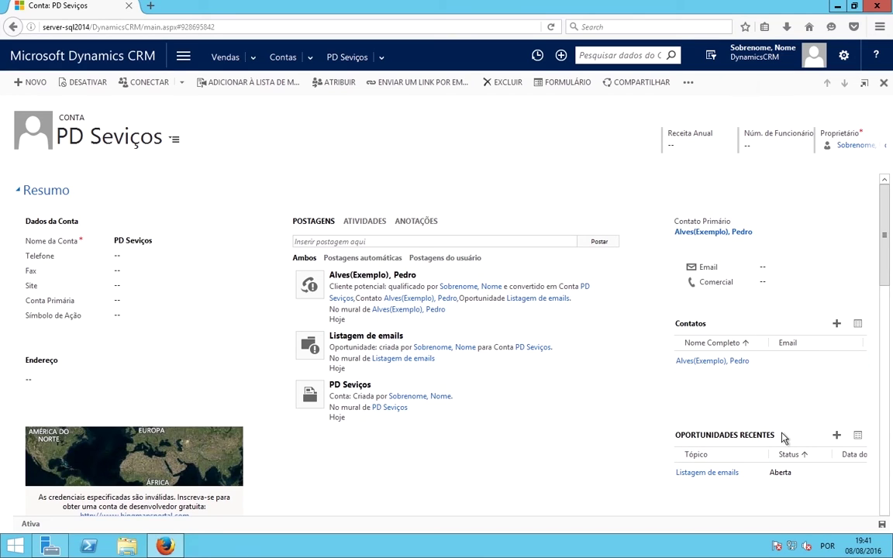
pyautogui.scroll(-1, 792, 434)
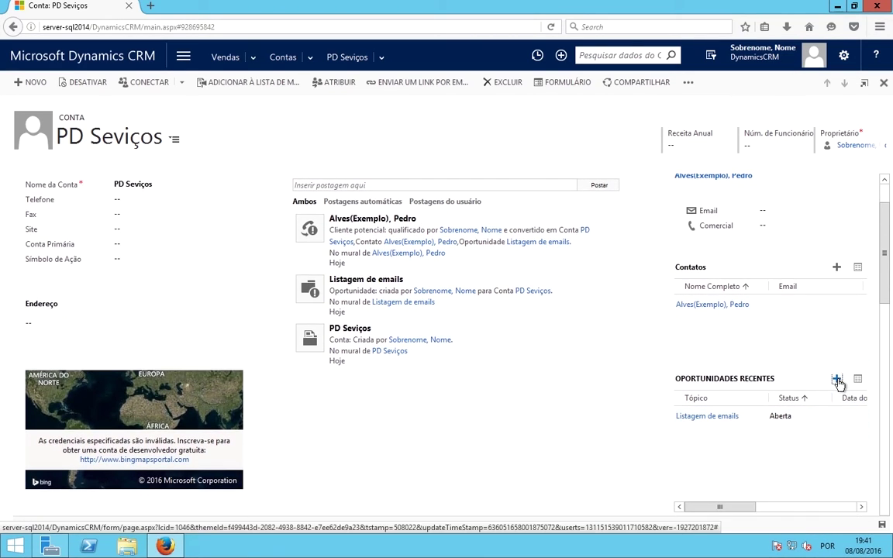
# Step: Create and save a new PD Serviços opportunity with topic 'Alocação de Consultor'
pyautogui.click(837, 379)
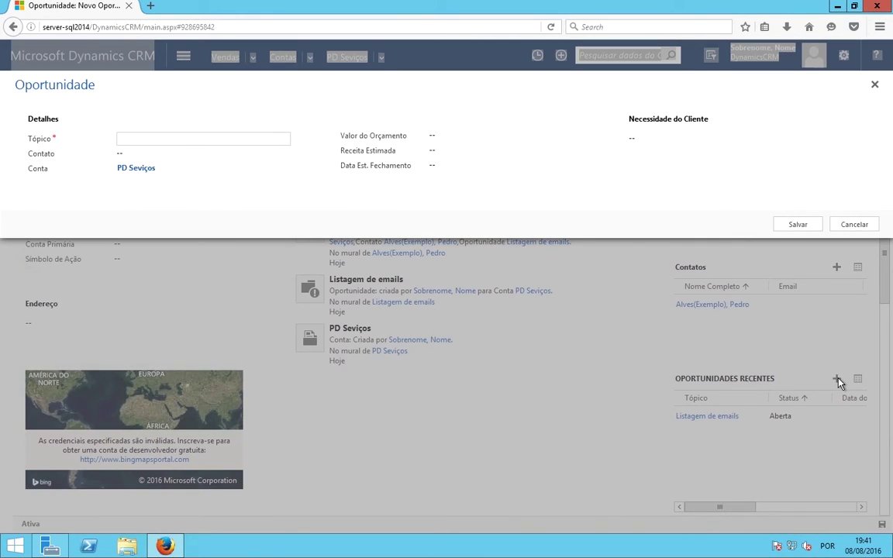
pyautogui.write('Alocação de Consultor')
pyautogui.click(434, 137)
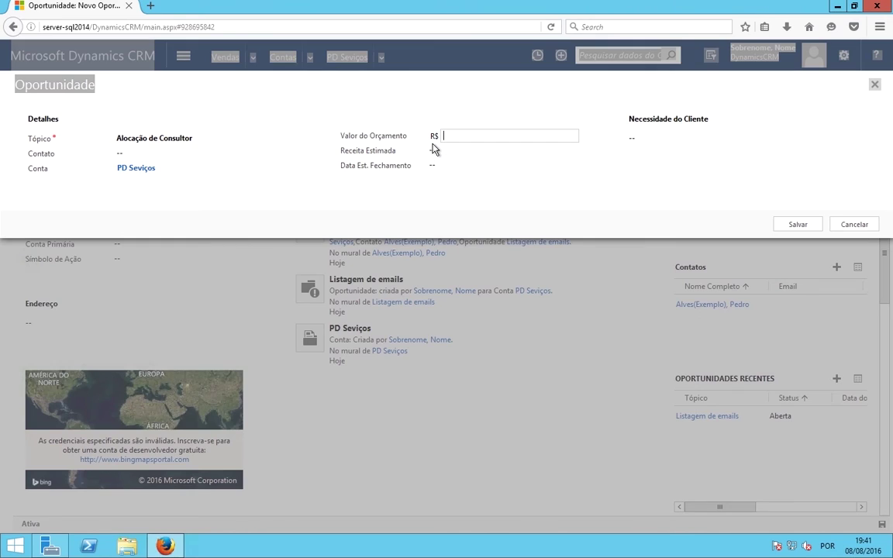
pyautogui.click(784, 226)
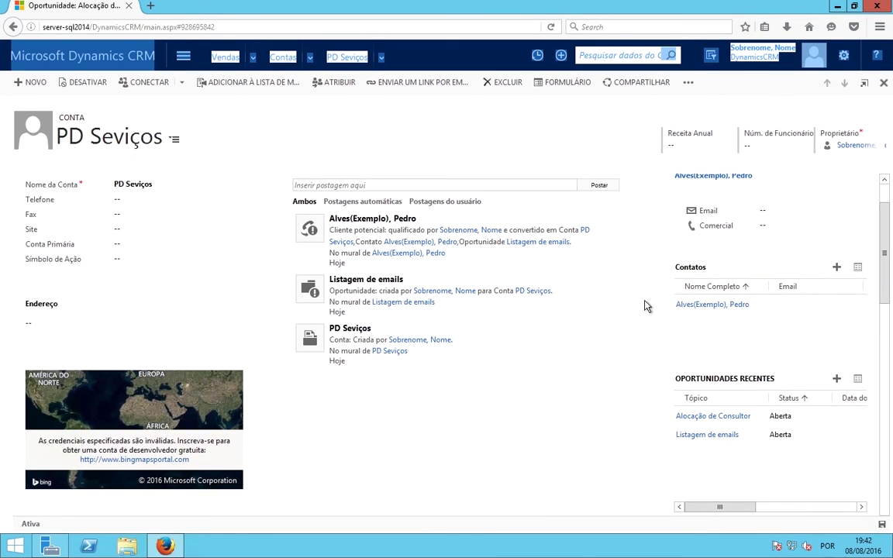
pyautogui.scroll(2, 508, 405)
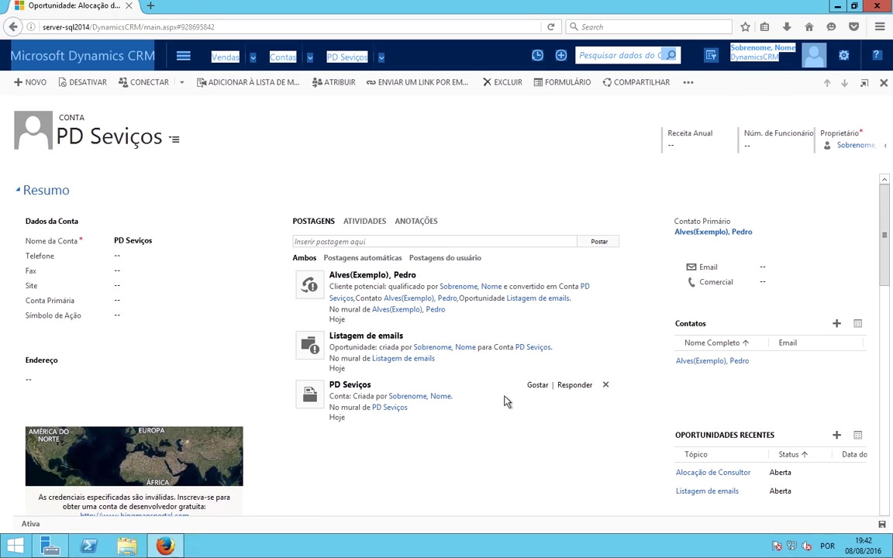